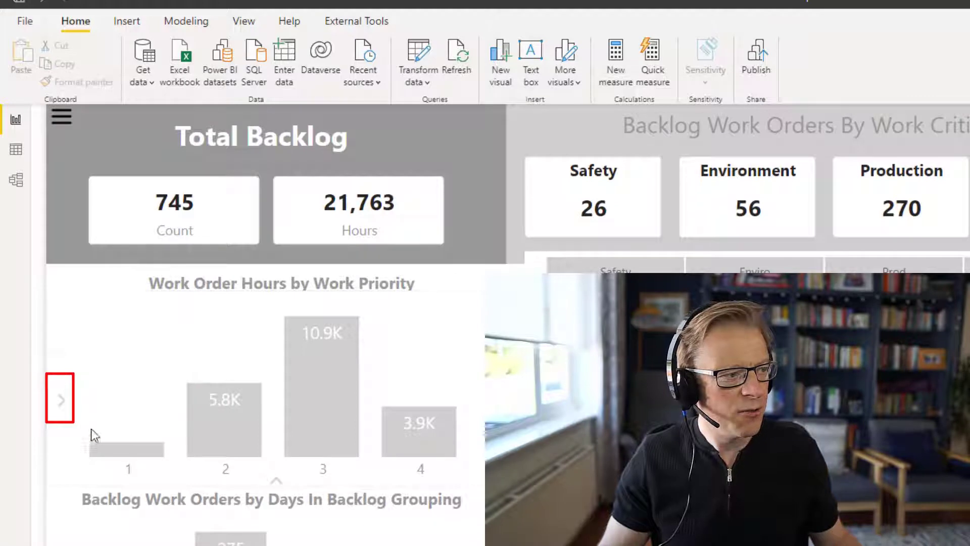
# - Reveal the units selector of the work priority chart, switch the chart to Count and return it to Hours
pyautogui.click(64, 404)
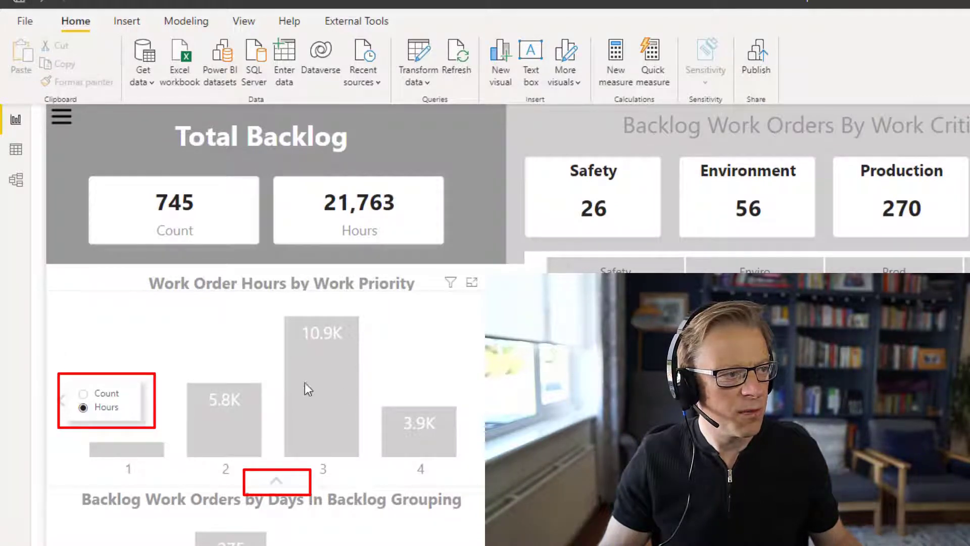
pyautogui.click(83, 393)
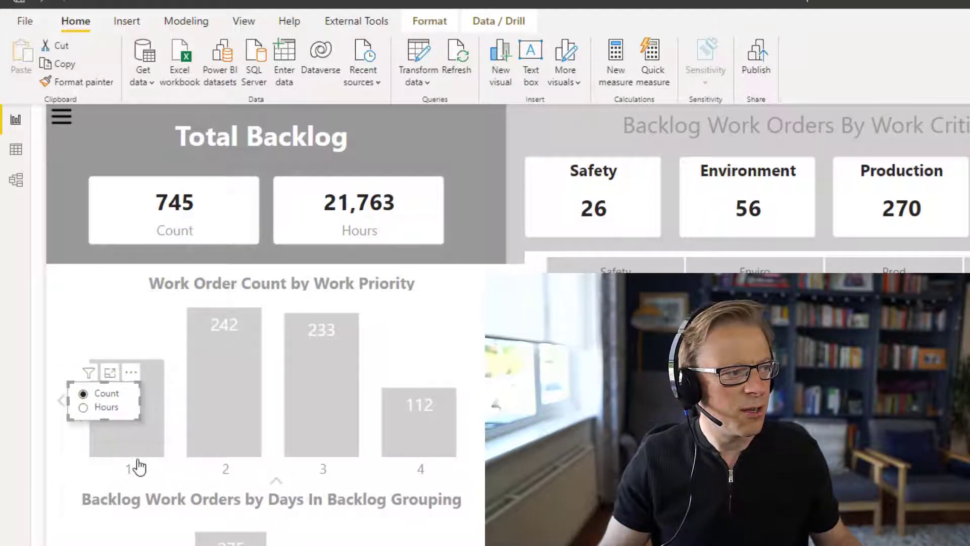
pyautogui.click(83, 407)
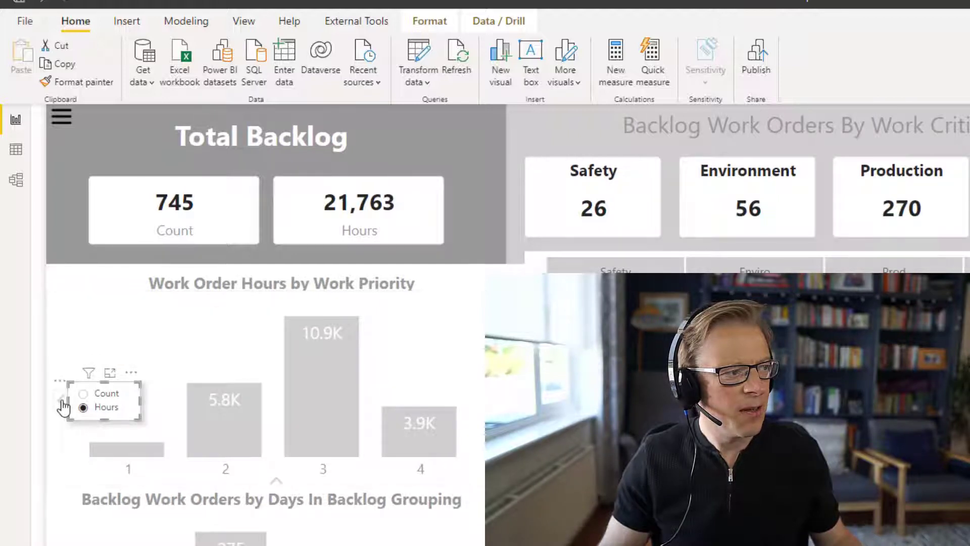
# - Reveal the chart's category selector, choose Work Type and hide the selector again
pyautogui.click(275, 485)
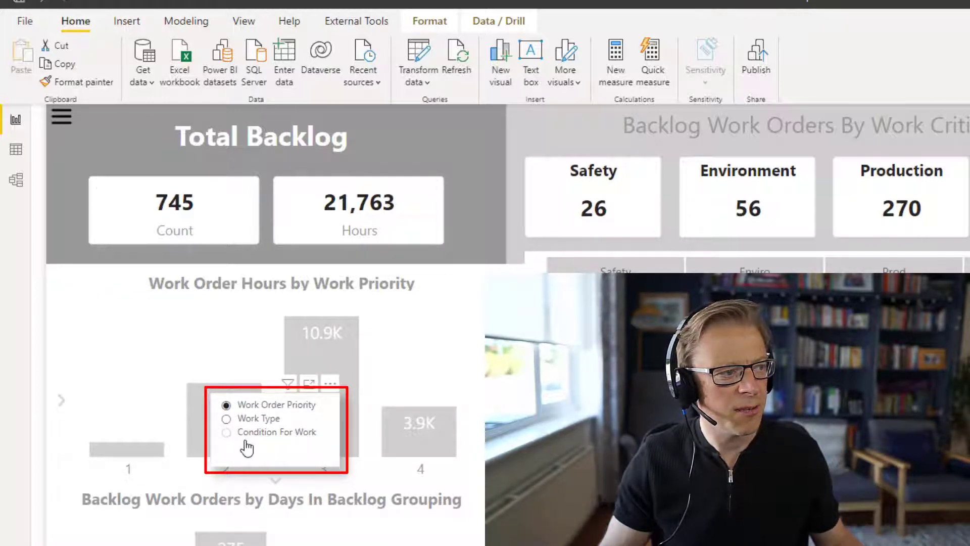
pyautogui.click(226, 418)
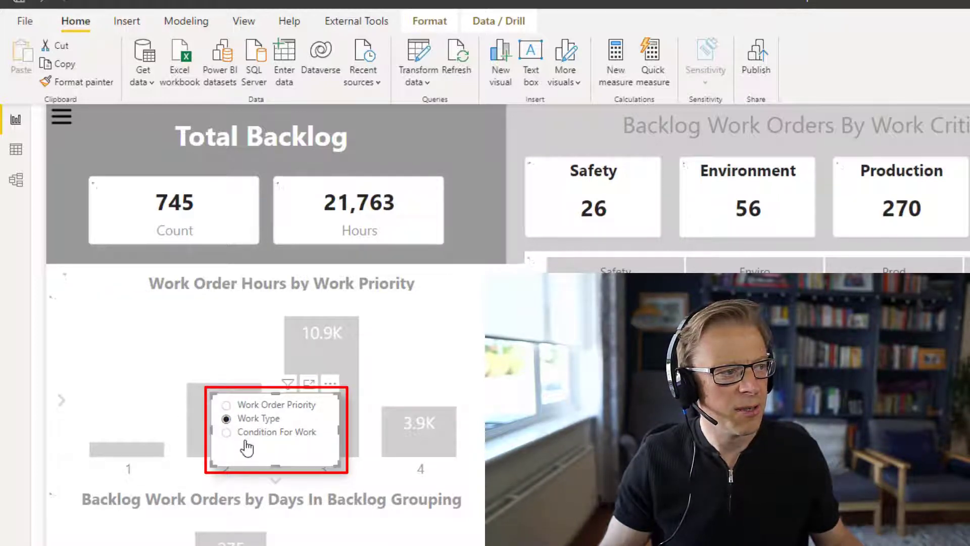
pyautogui.click(276, 480)
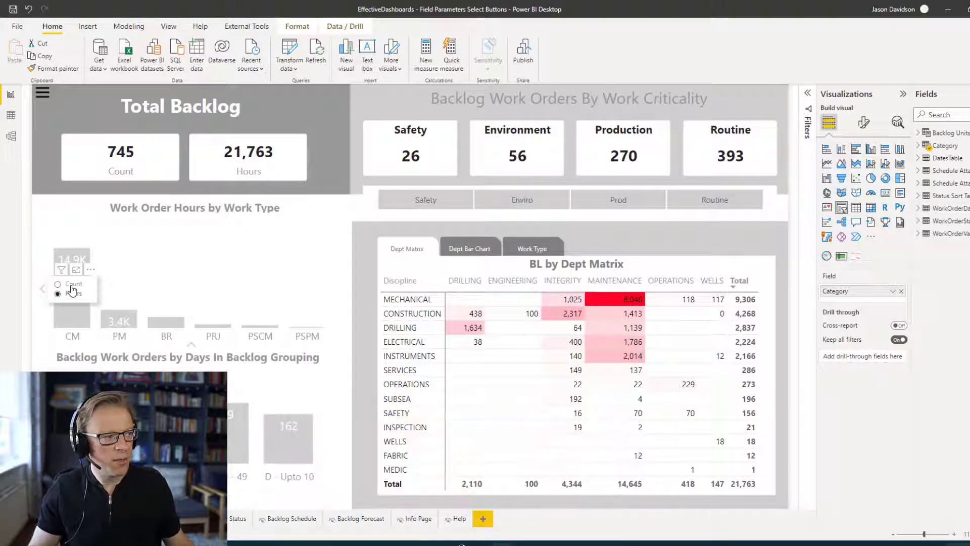
# - Switch the Work Type chart to Count and back to Hours, then hide its units selector
pyautogui.click(70, 284)
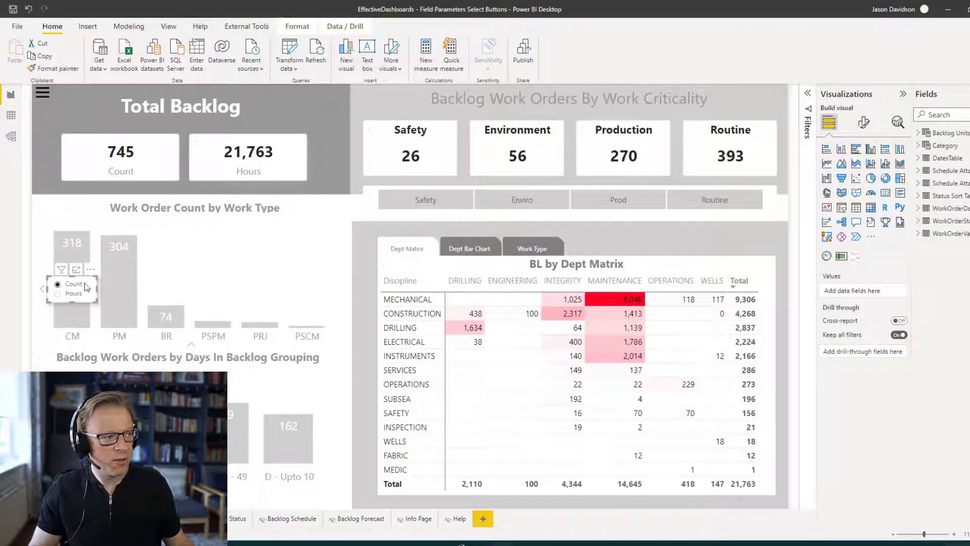
pyautogui.click(75, 295)
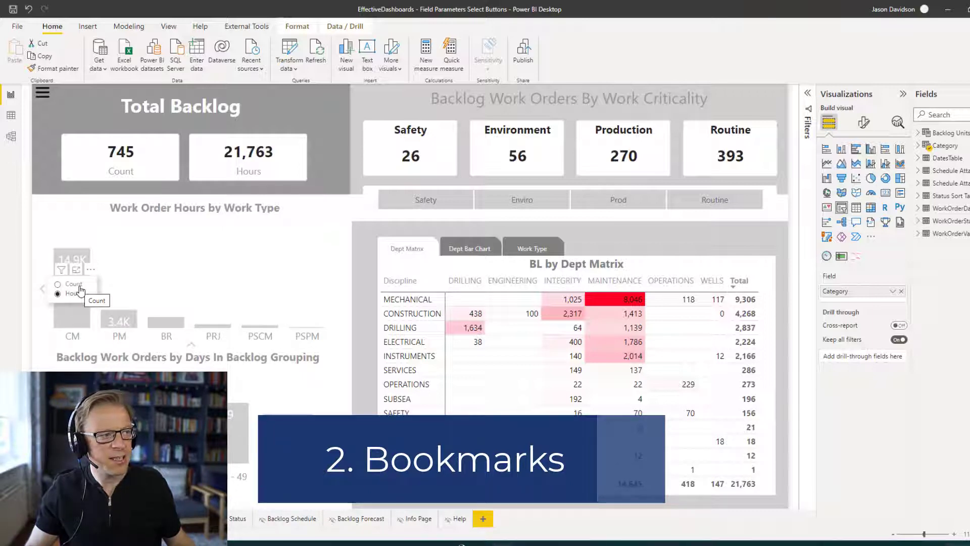
pyautogui.click(43, 290)
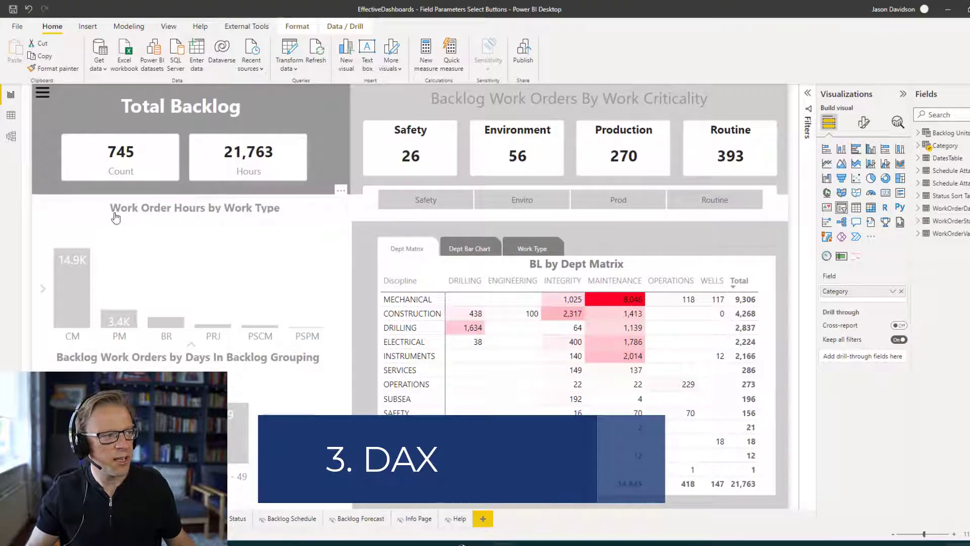
# - Set the chart's category to Work Order Priority using its pop-up selector and hide the selector
pyautogui.click(192, 348)
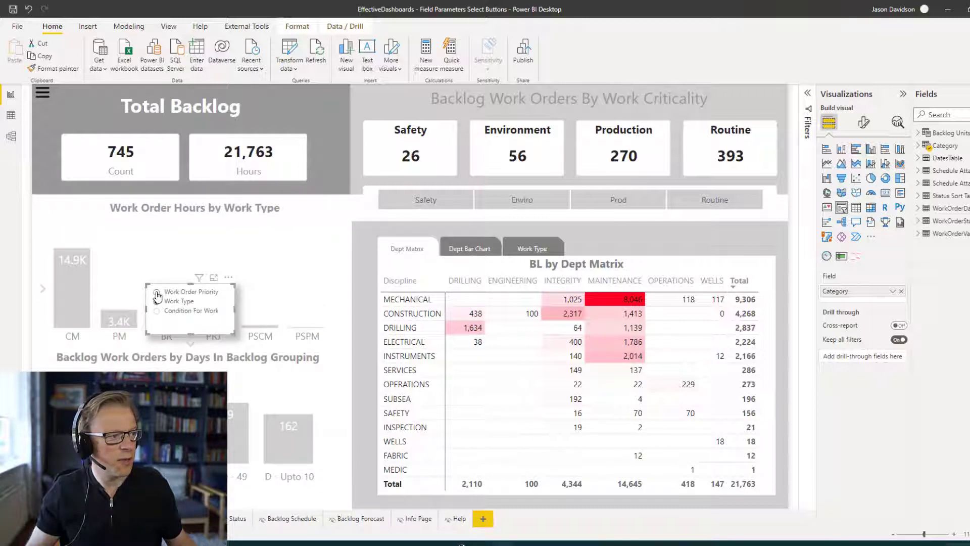
pyautogui.click(177, 291)
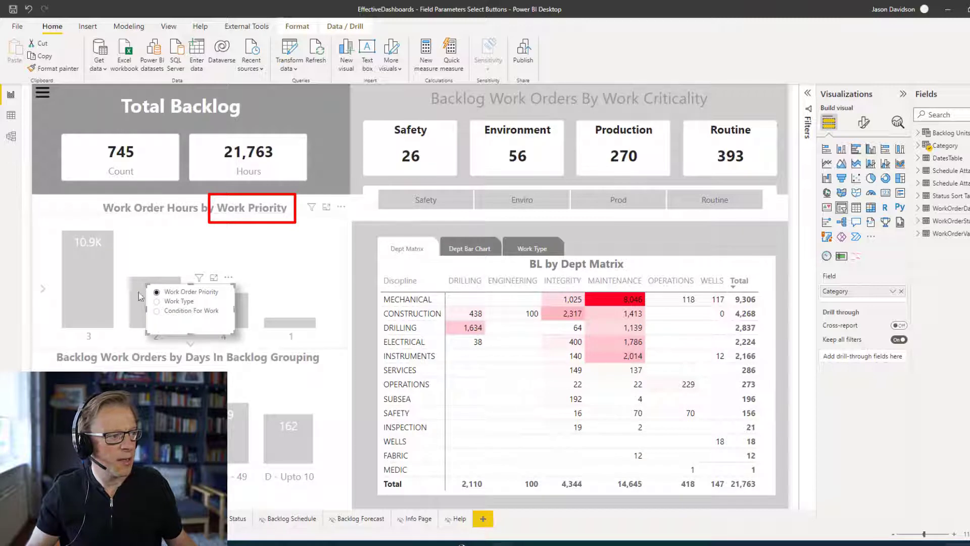
pyautogui.click(192, 346)
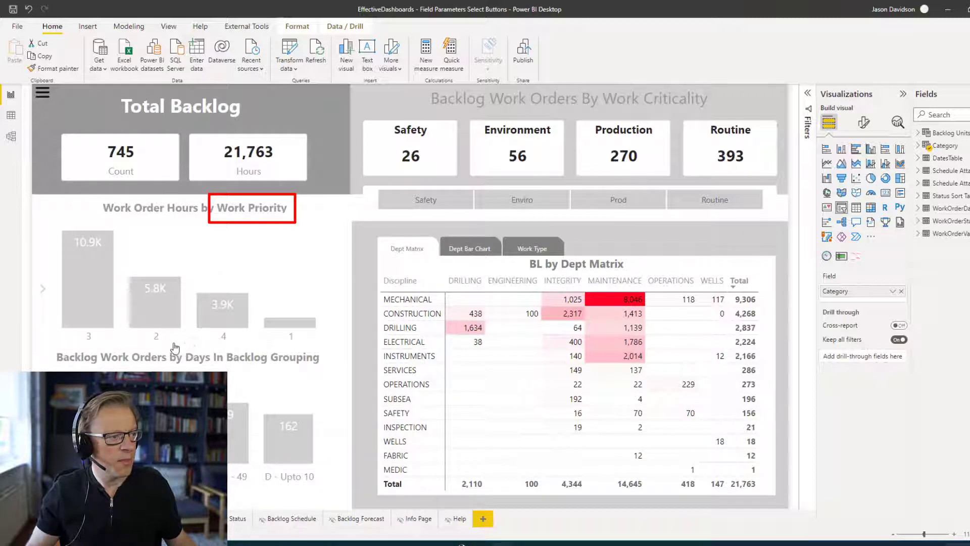
# - Switch the Work Priority chart's unit to Count and hide the units selector
pyautogui.click(76, 318)
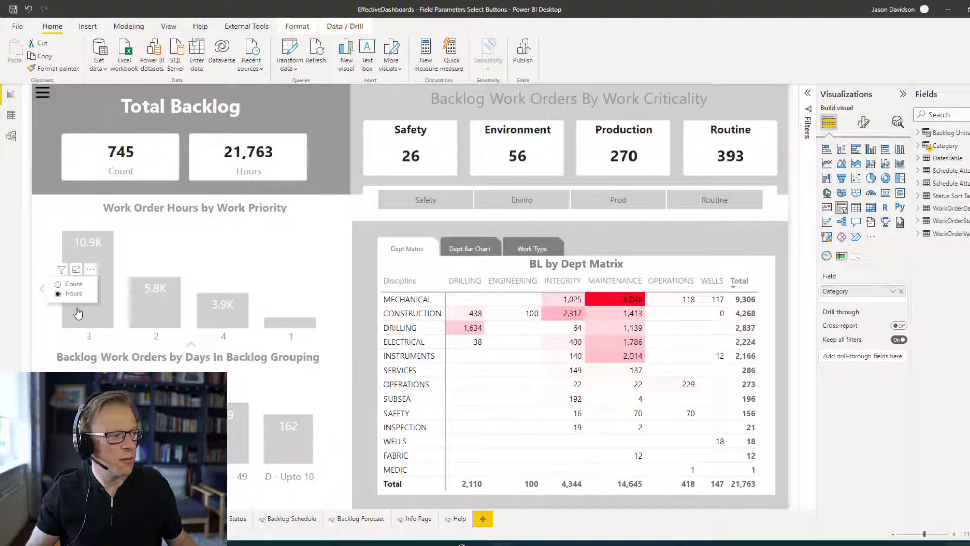
pyautogui.click(71, 284)
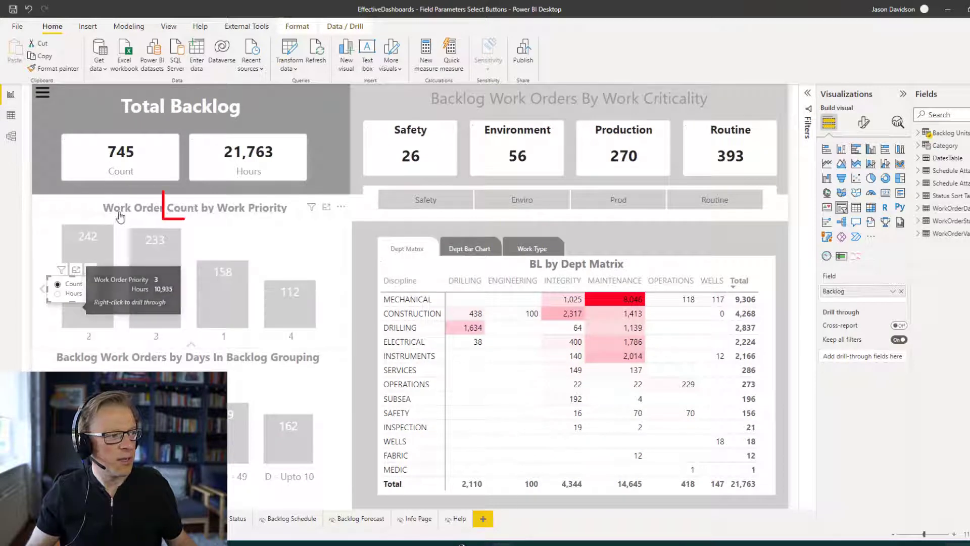
pyautogui.click(43, 291)
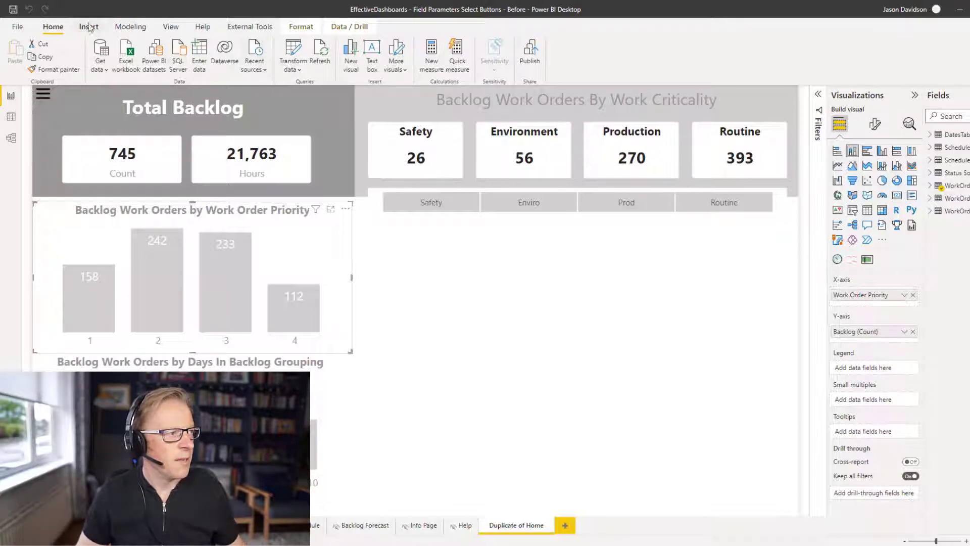
# - Start a new fields parameter and name it Backlog Measures
pyautogui.click(139, 30)
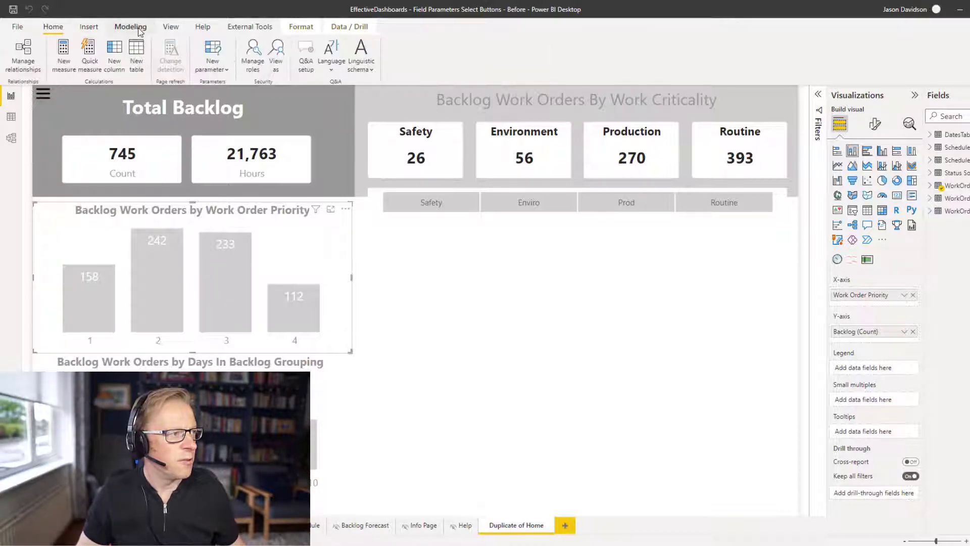
pyautogui.click(201, 69)
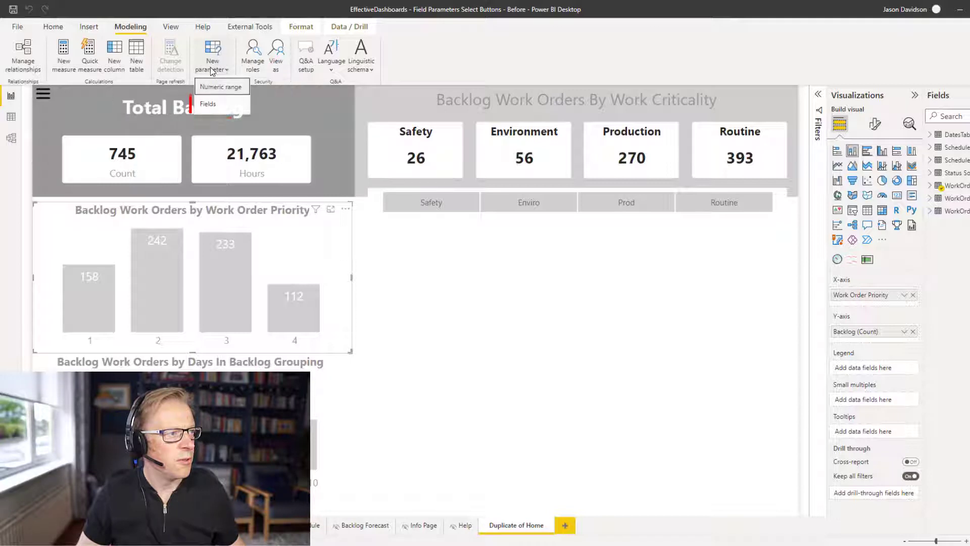
pyautogui.click(217, 106)
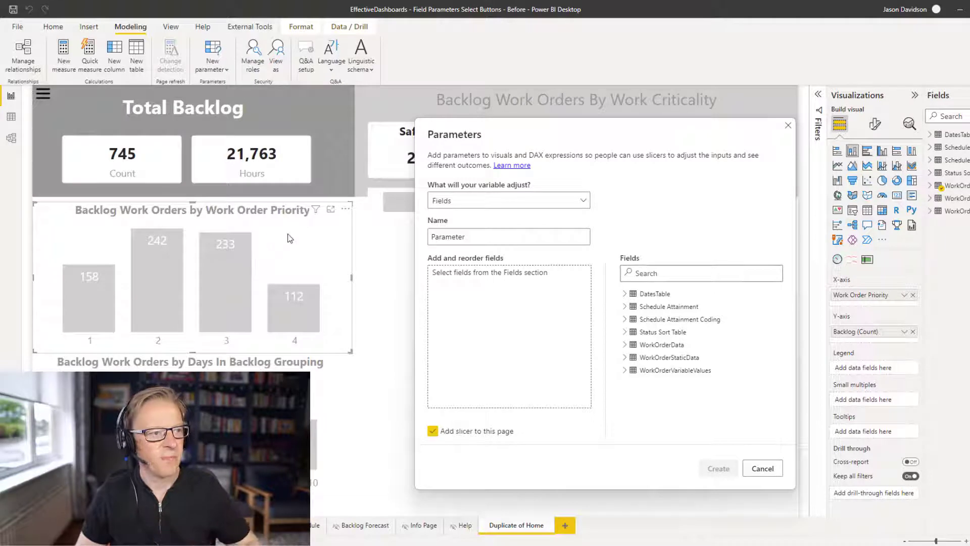
pyautogui.moveTo(466, 236); pyautogui.dragTo(406, 232)
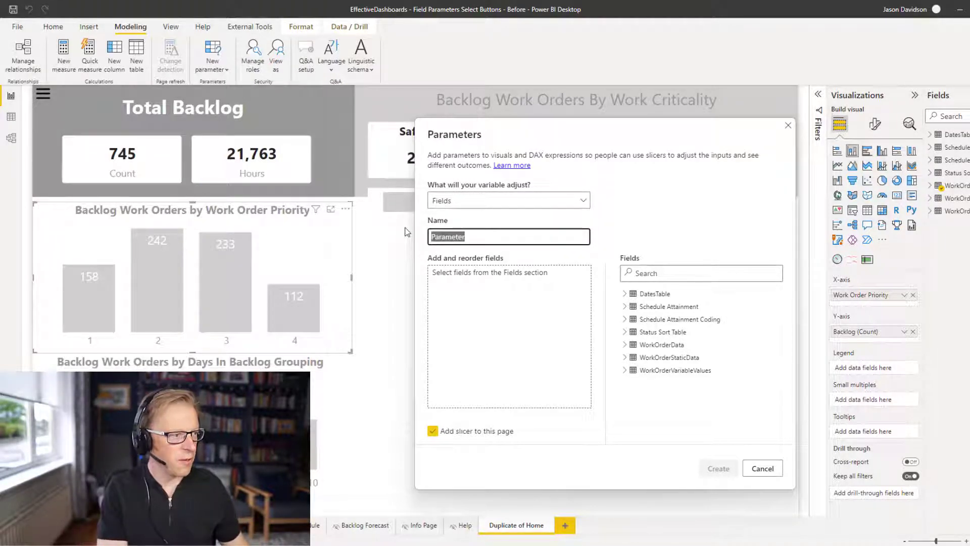
pyautogui.write('Bsc')
pyautogui.press('BackSpace')
pyautogui.press('BackSpace')
pyautogui.press('BackSpace')
pyautogui.write('Ba')
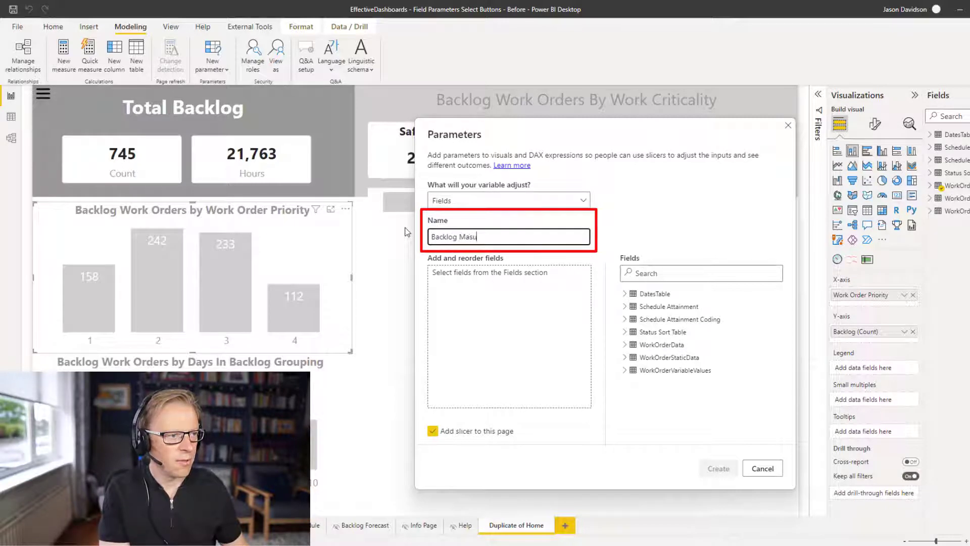
pyautogui.write('cklog Measure')
pyautogui.press('BackSpace')
pyautogui.press('BackSpace')
pyautogui.press('BackSpace')
pyautogui.press('BackSpace')
pyautogui.press('BackSpace')
pyautogui.write('easures')
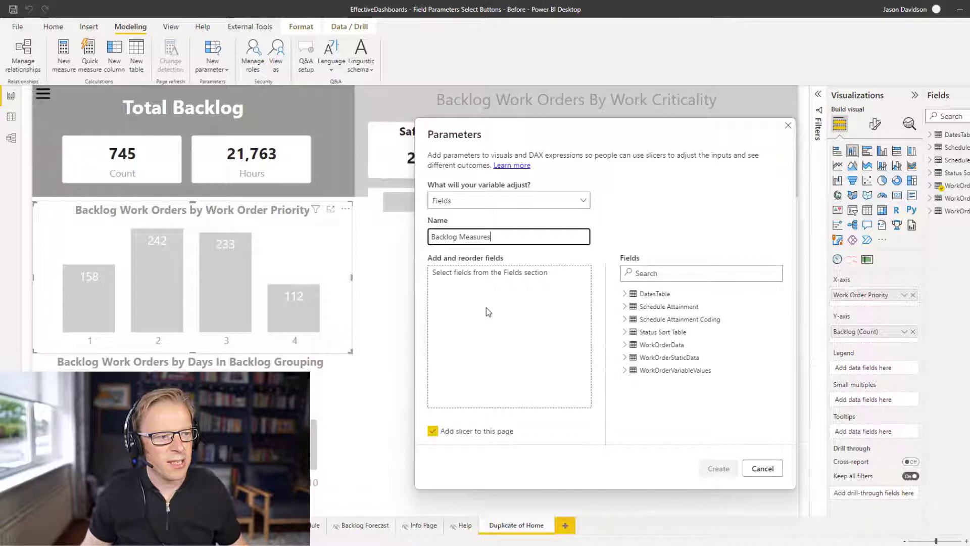
# - Create the parameter from WorkOrderData's Backlog (Count) and Backlog (Hours) measures with a slicer on the page, and display its table formula
pyautogui.click(625, 345)
pyautogui.scroll(-1, 682, 356)
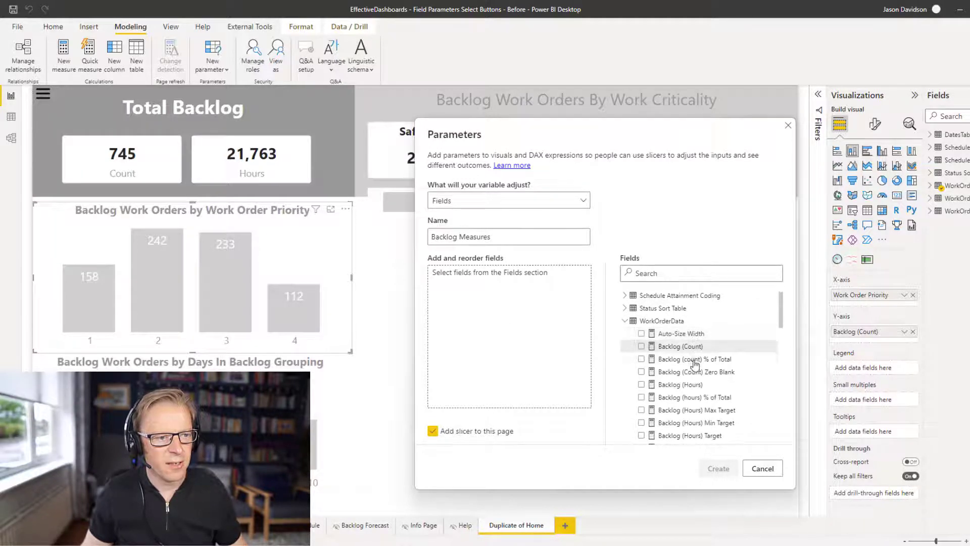
pyautogui.moveTo(686, 349); pyautogui.dragTo(505, 283)
pyautogui.moveTo(672, 384); pyautogui.dragTo(508, 315)
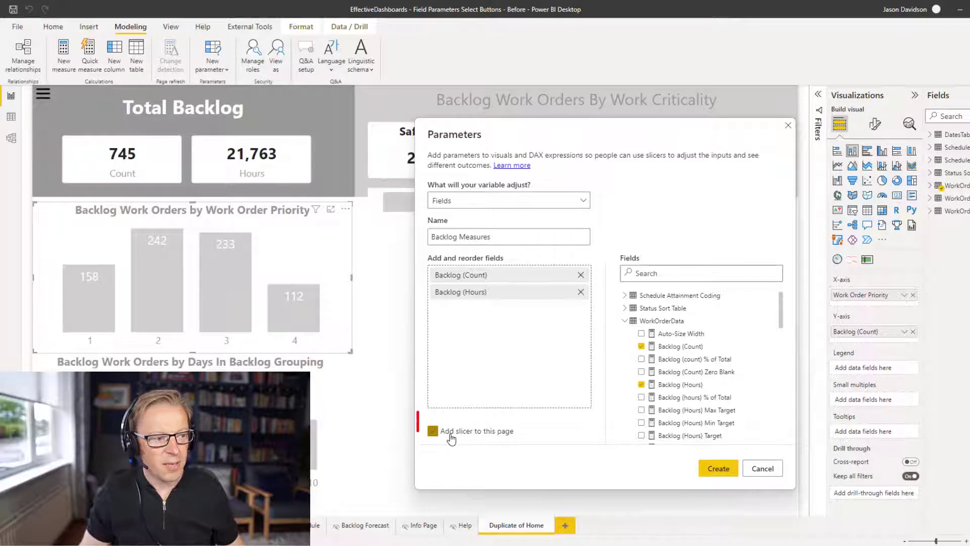
pyautogui.click(723, 470)
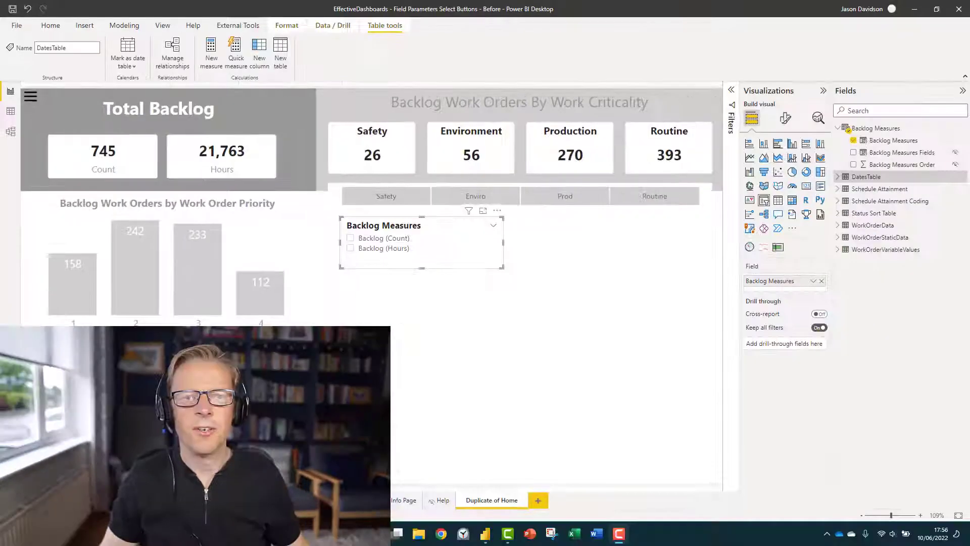
pyautogui.click(866, 129)
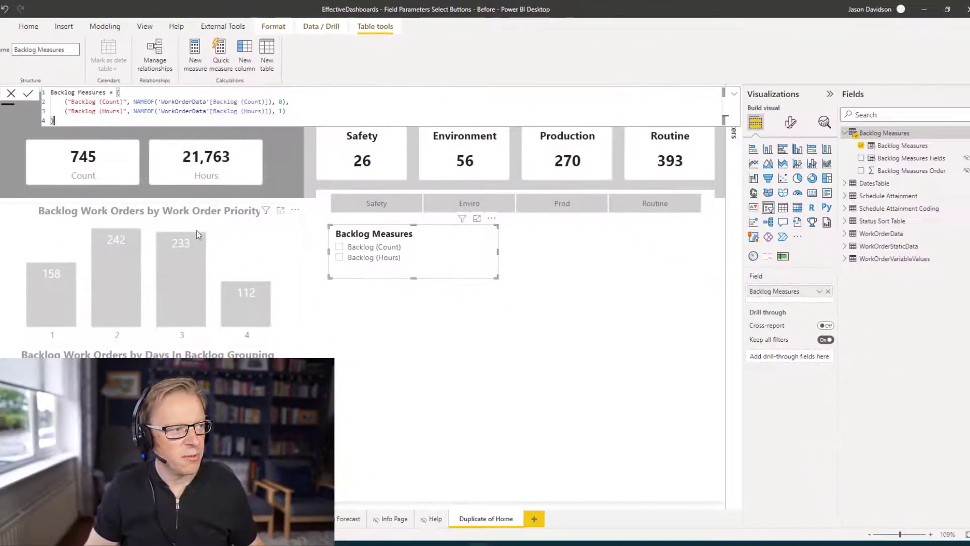
# - Replace the Y-axis field of the Backlog Work Orders by Work Order Priority chart with the Backlog Measures parameter
pyautogui.click(222, 226)
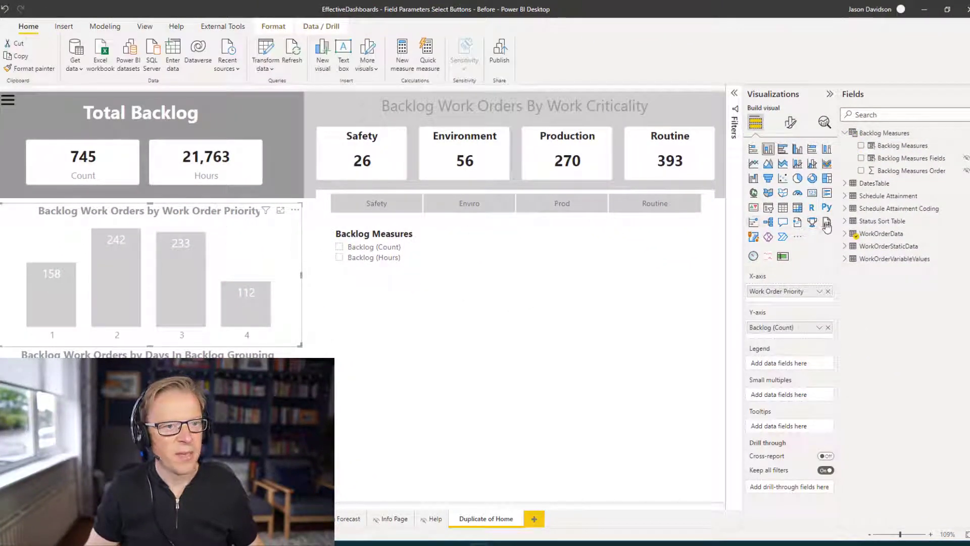
pyautogui.click(889, 234)
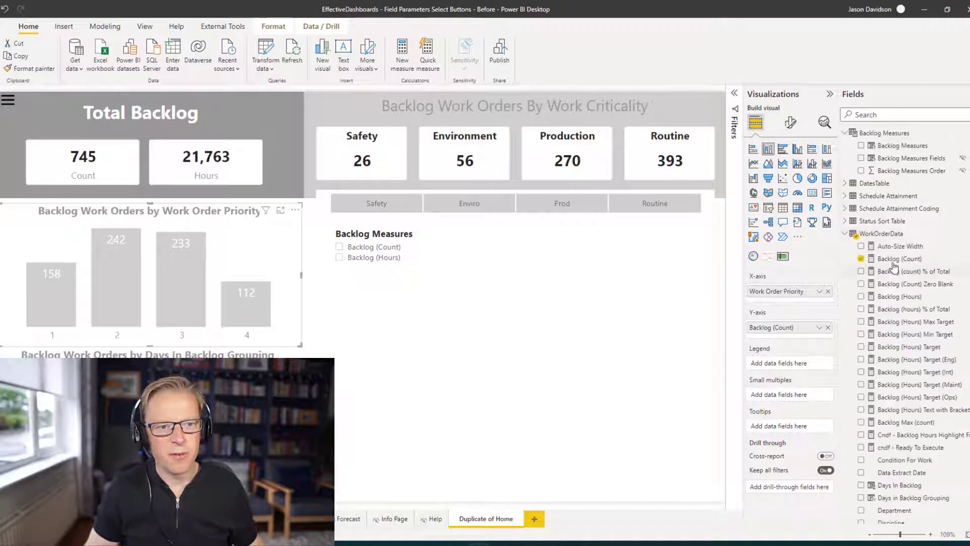
pyautogui.click(889, 149)
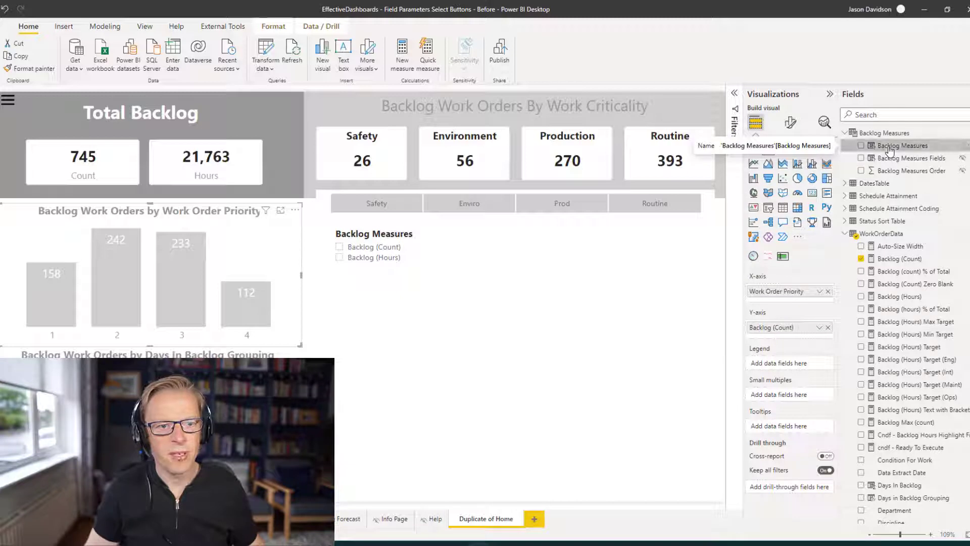
pyautogui.moveTo(890, 150); pyautogui.dragTo(825, 339)
pyautogui.click(828, 340)
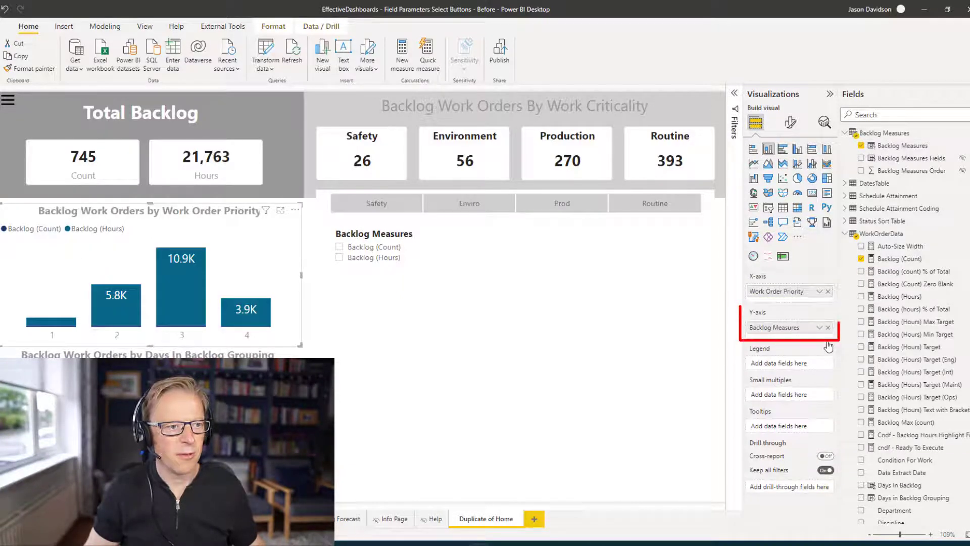
# - Test the Backlog Measures slicer by selecting Backlog (Count) alone, Backlog (Hours) alone and both together
pyautogui.click(339, 248)
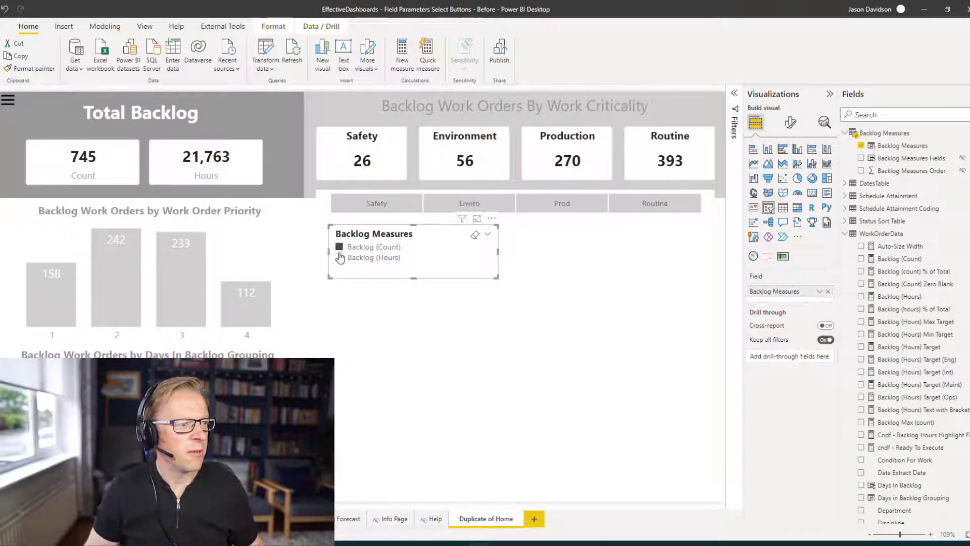
pyautogui.click(340, 258)
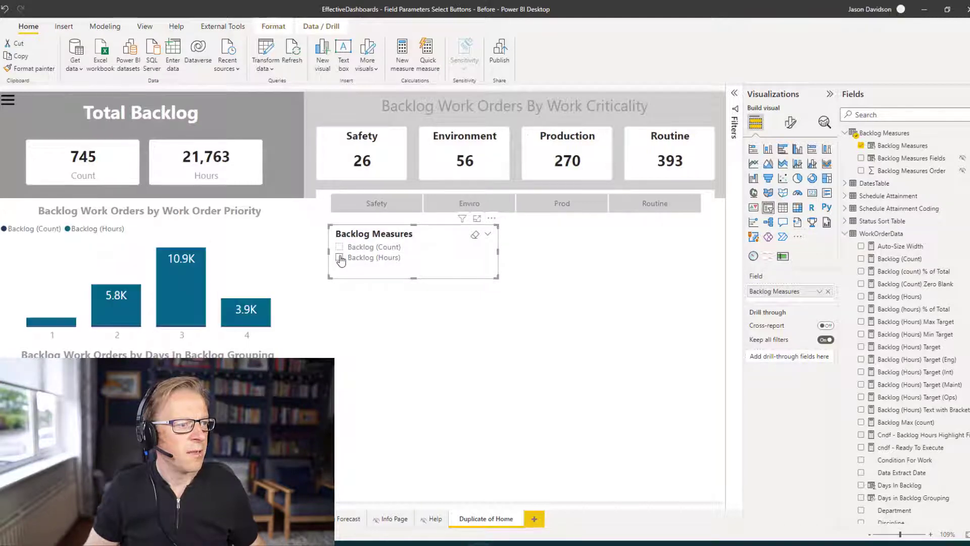
pyautogui.click(340, 258)
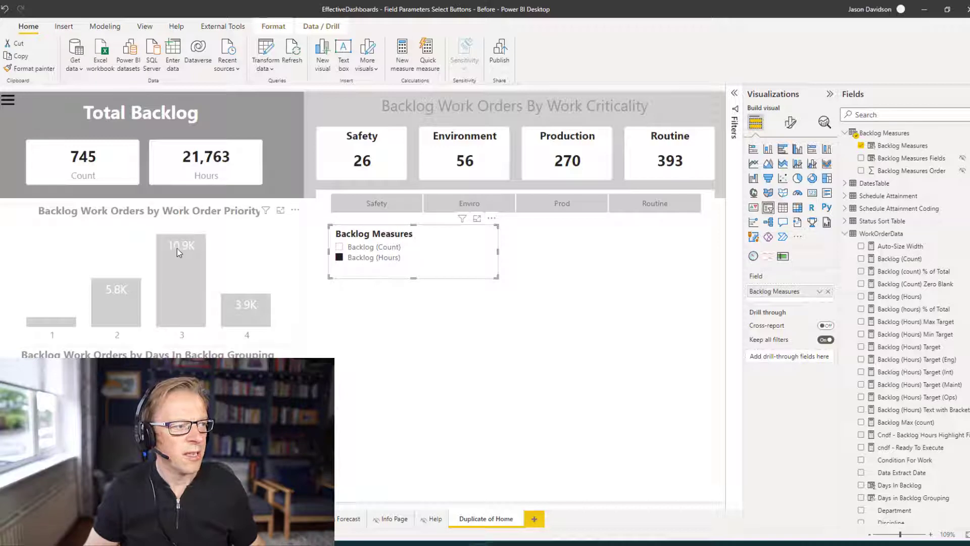
pyautogui.click(344, 254)
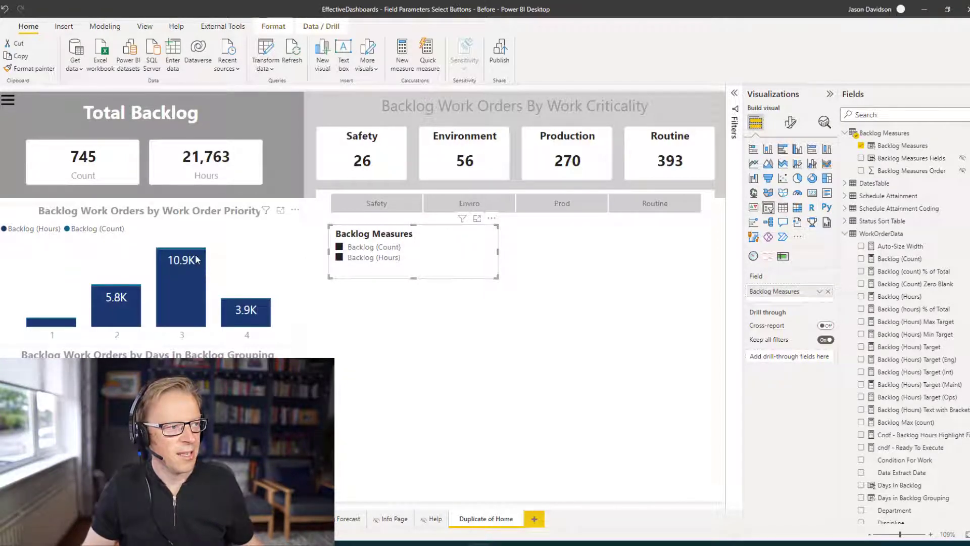
pyautogui.moveTo(195, 261)
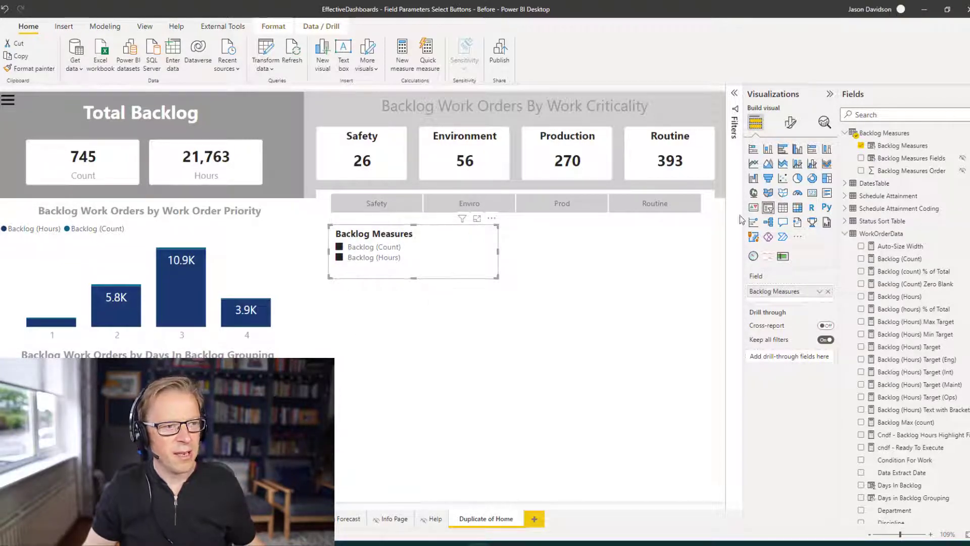
# - Turn on single select for the Backlog Measures slicer and test it by selecting Backlog (Count)
pyautogui.click(790, 124)
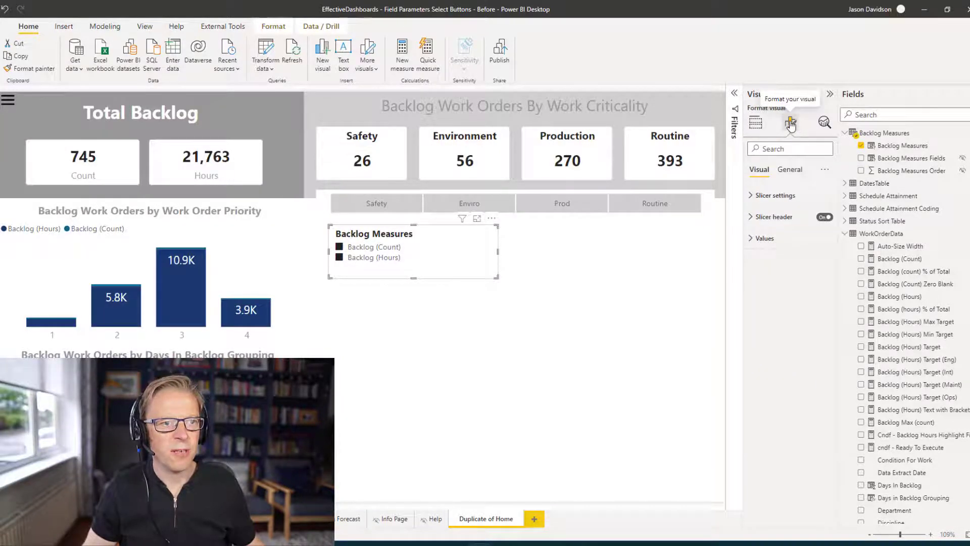
pyautogui.click(779, 197)
pyautogui.click(770, 285)
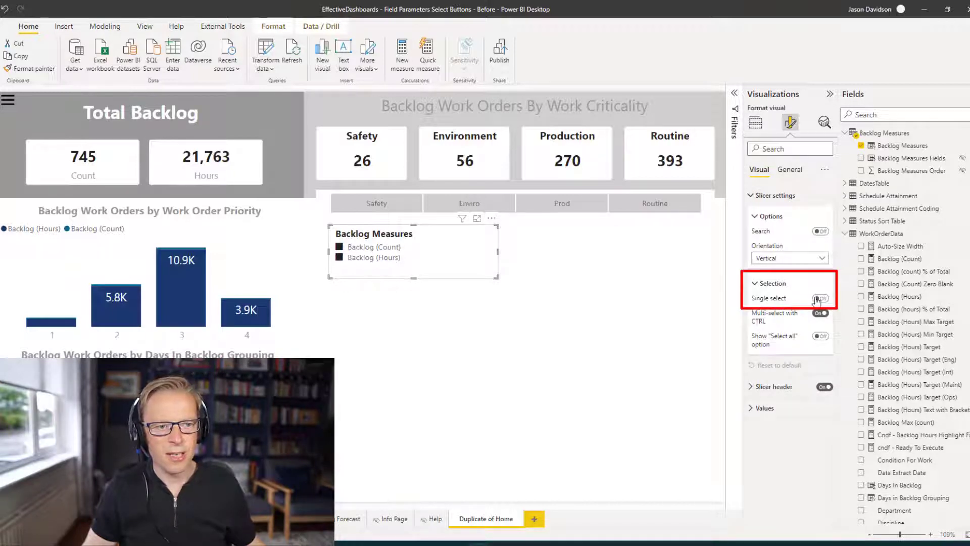
pyautogui.click(819, 298)
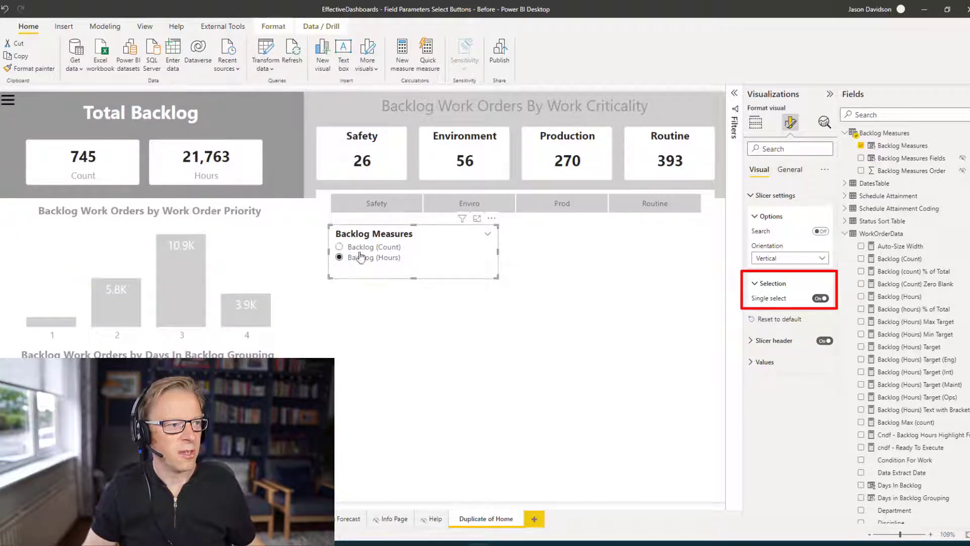
pyautogui.click(340, 247)
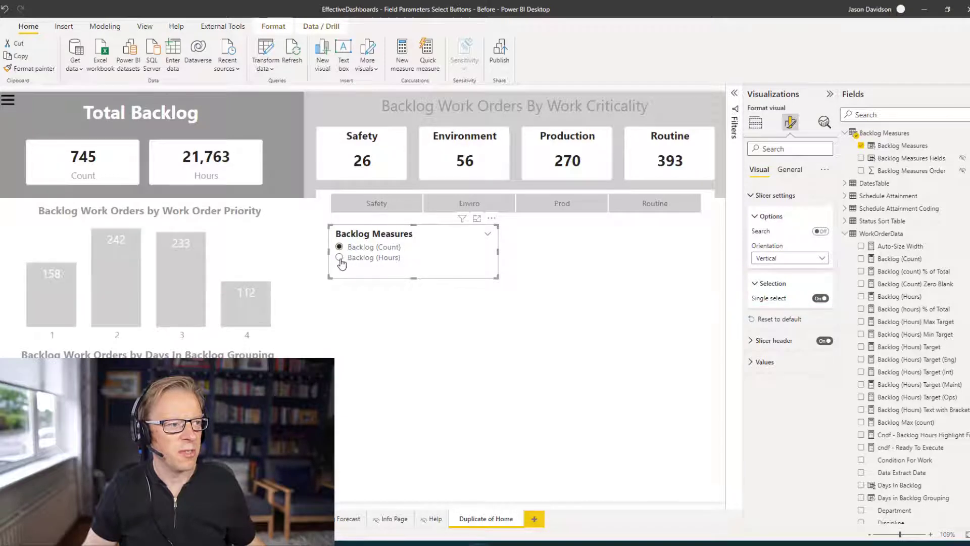
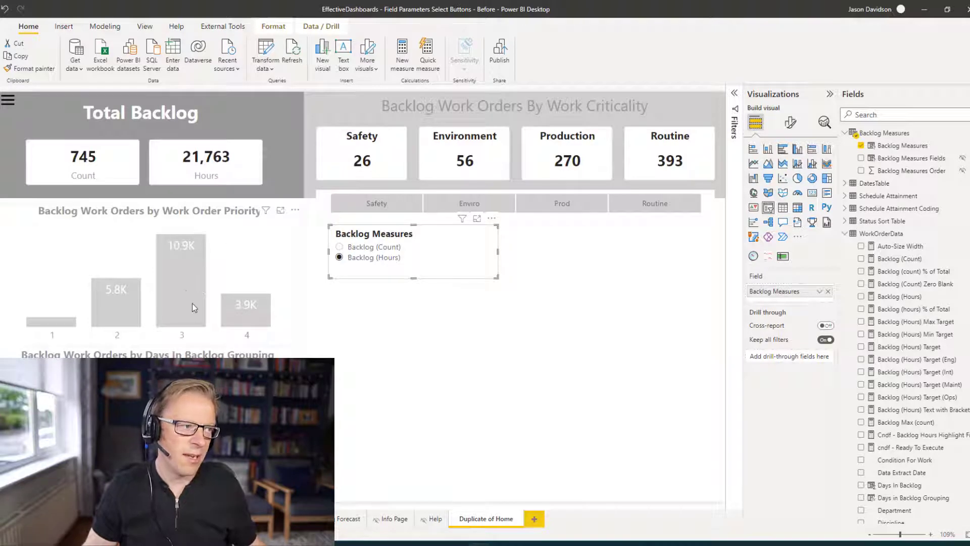
# - Narrow the Backlog Measures slicer to fit its two options and check the filters applied to it
pyautogui.moveTo(199, 288)
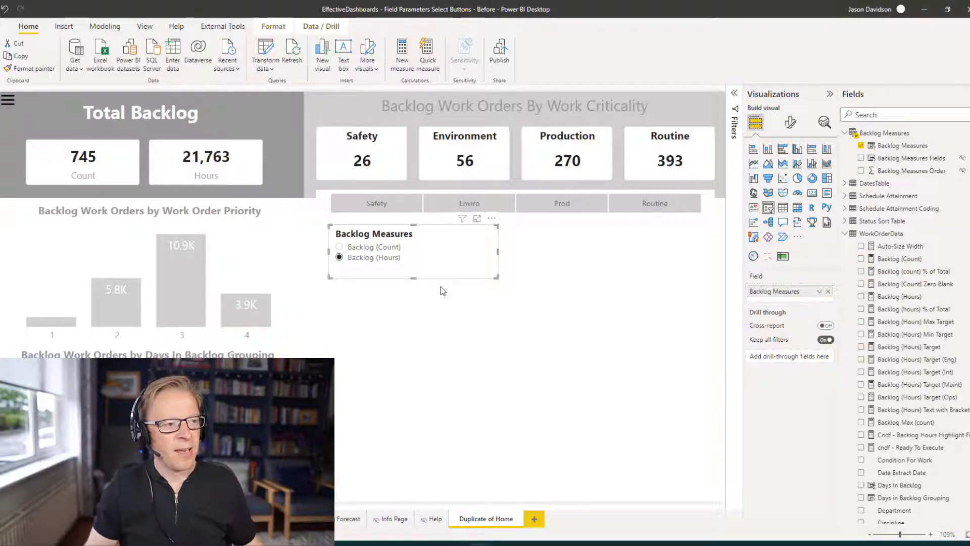
pyautogui.moveTo(436, 251); pyautogui.dragTo(443, 251)
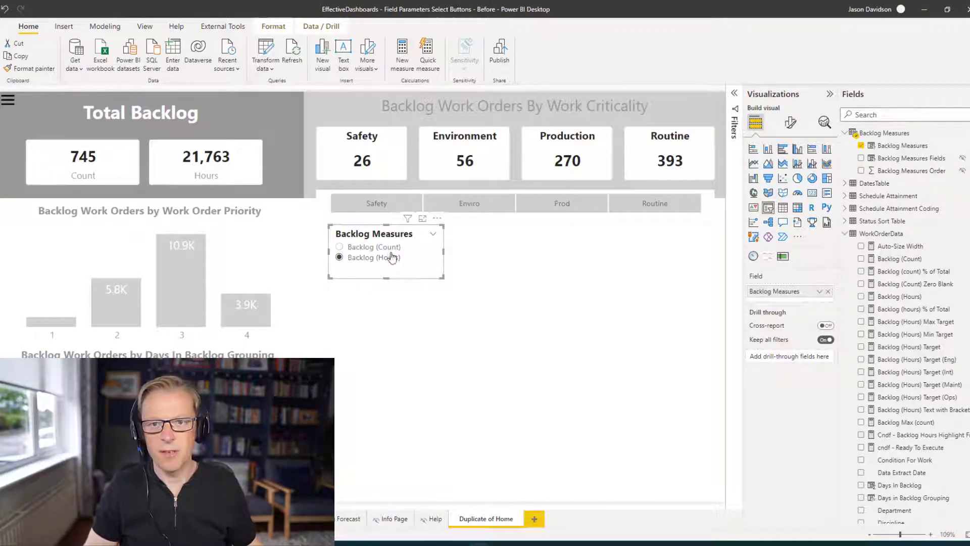
pyautogui.click(735, 95)
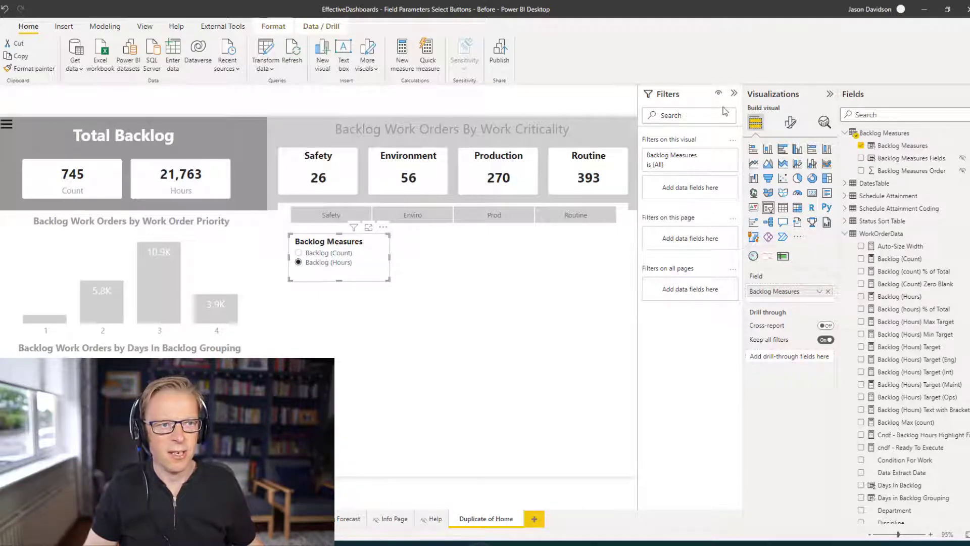
pyautogui.click(735, 94)
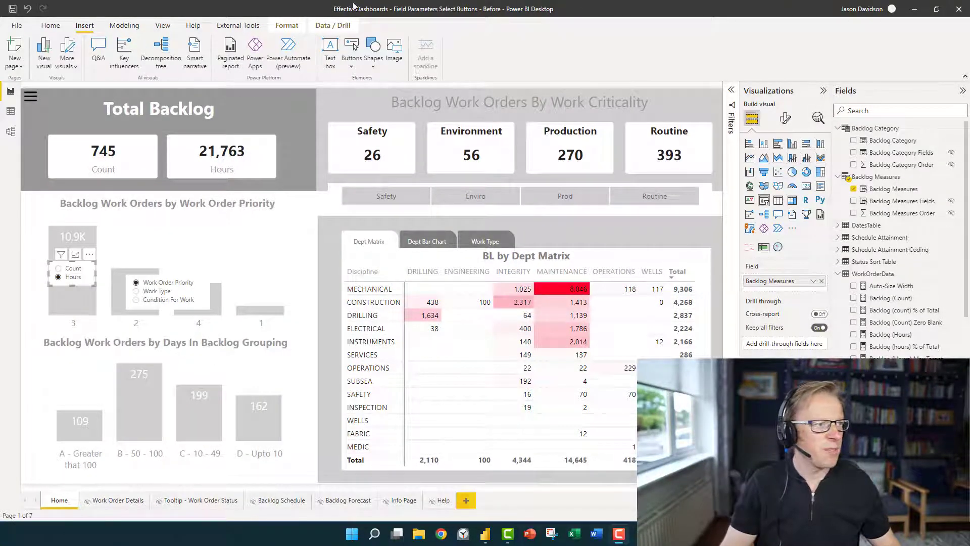
# - Insert CloseMeasure.png from the Images folder, shrink it to a small arrow and place it just left of the Count/Hours slicer
pyautogui.click(396, 63)
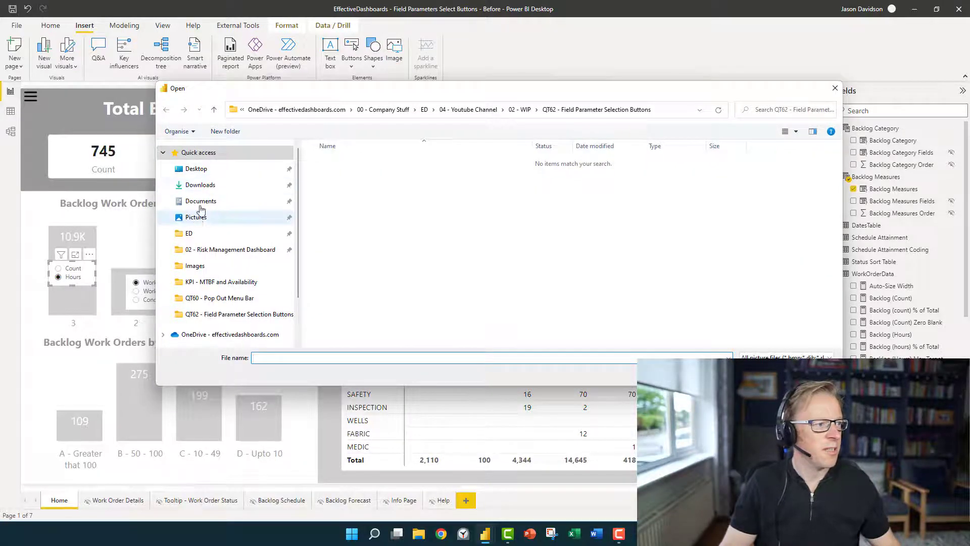
pyautogui.click(204, 268)
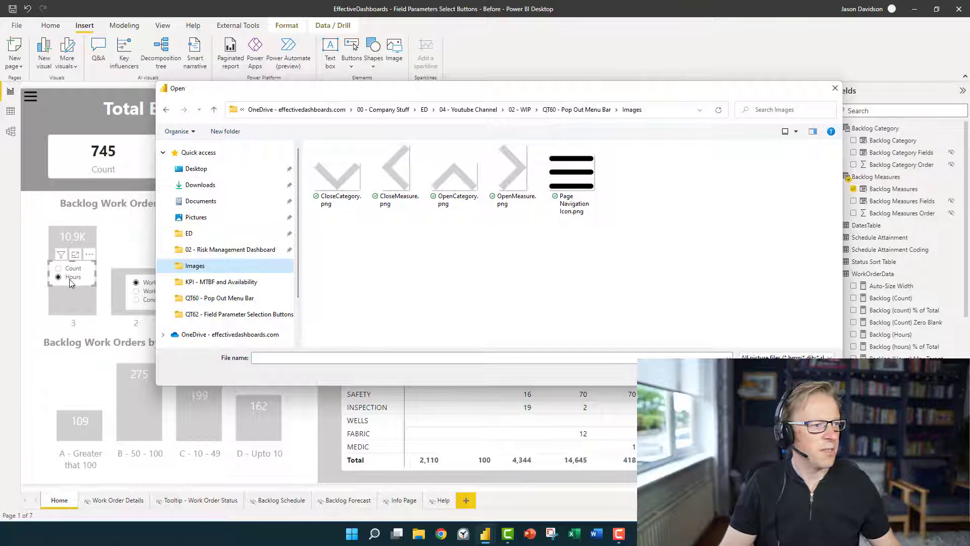
pyautogui.doubleClick(398, 172)
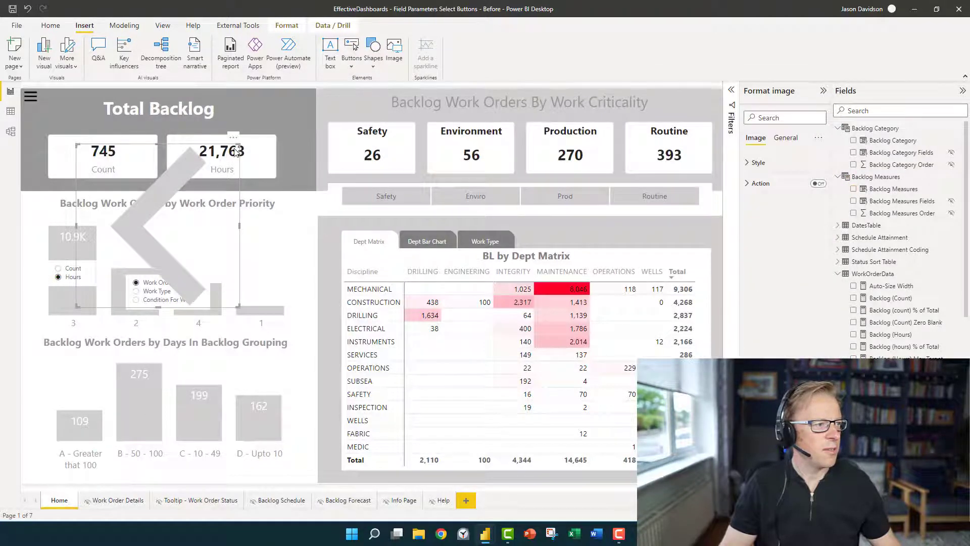
pyautogui.moveTo(239, 145); pyautogui.dragTo(35, 270)
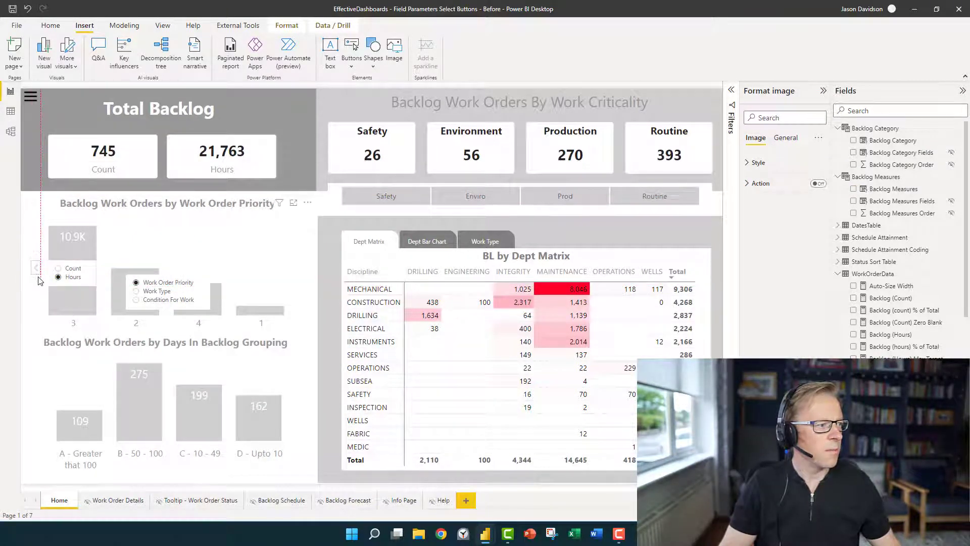
pyautogui.moveTo(35, 260); pyautogui.dragTo(37, 265)
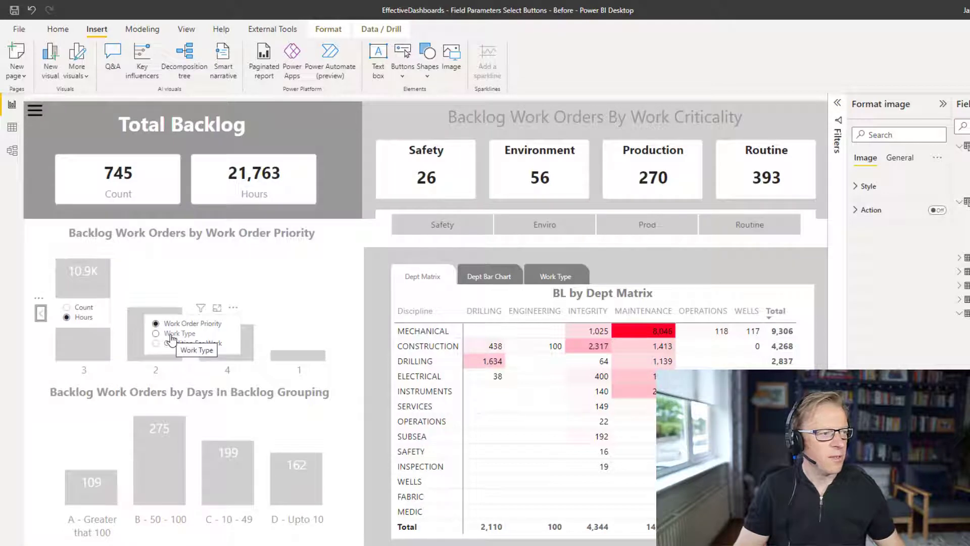
# - Insert CloseCategory.png and place it as a small arrow centred below the Work Order Priority/Work Type/Condition For Work slicer
pyautogui.click(451, 58)
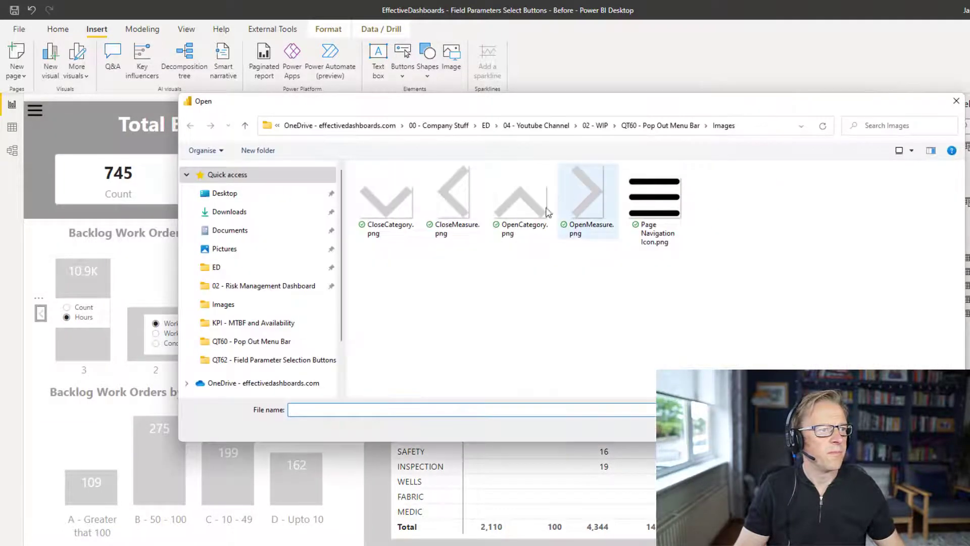
pyautogui.click(399, 202)
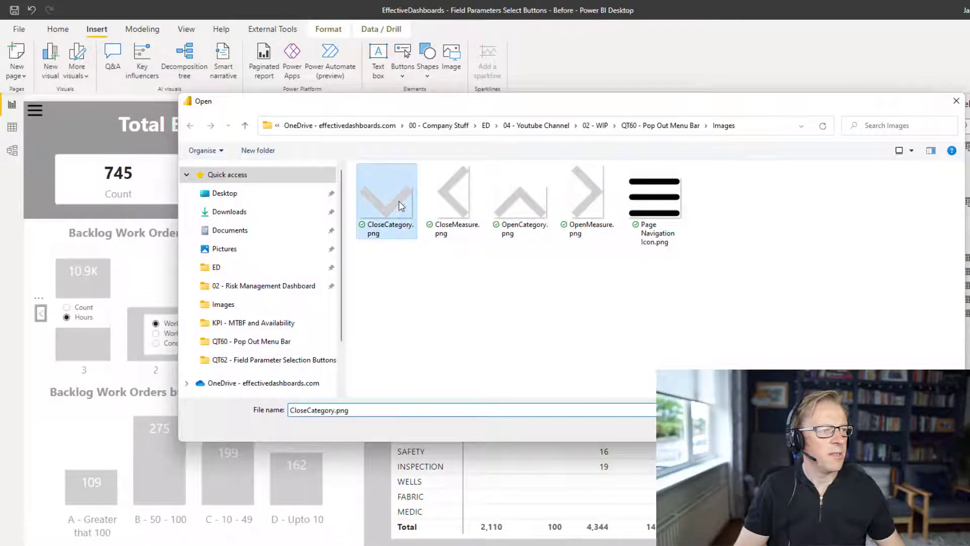
pyautogui.doubleClick(399, 204)
pyautogui.moveTo(276, 334); pyautogui.dragTo(194, 379)
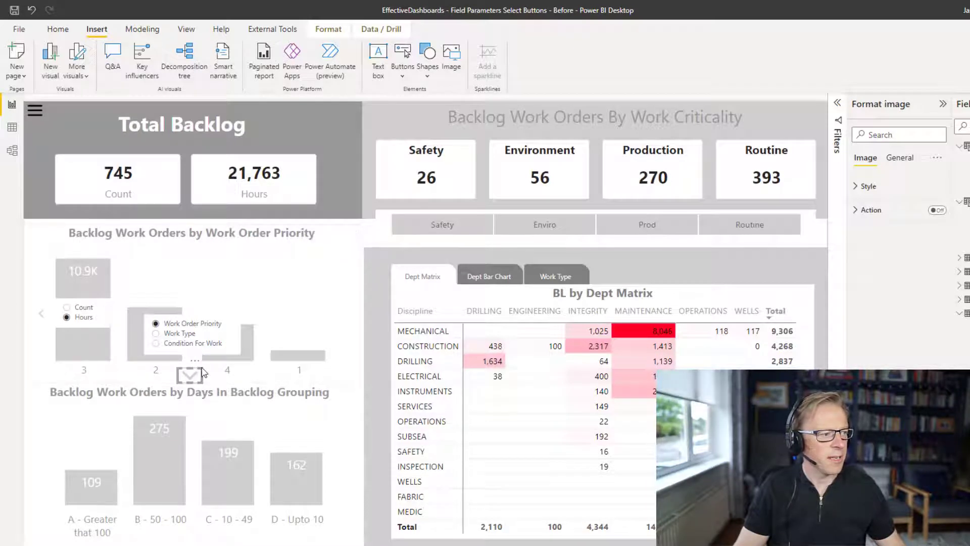
pyautogui.moveTo(201, 371)
pyautogui.mouseDown()
pyautogui.moveTo(192, 382)
pyautogui.moveTo(193, 366)
pyautogui.mouseUp()
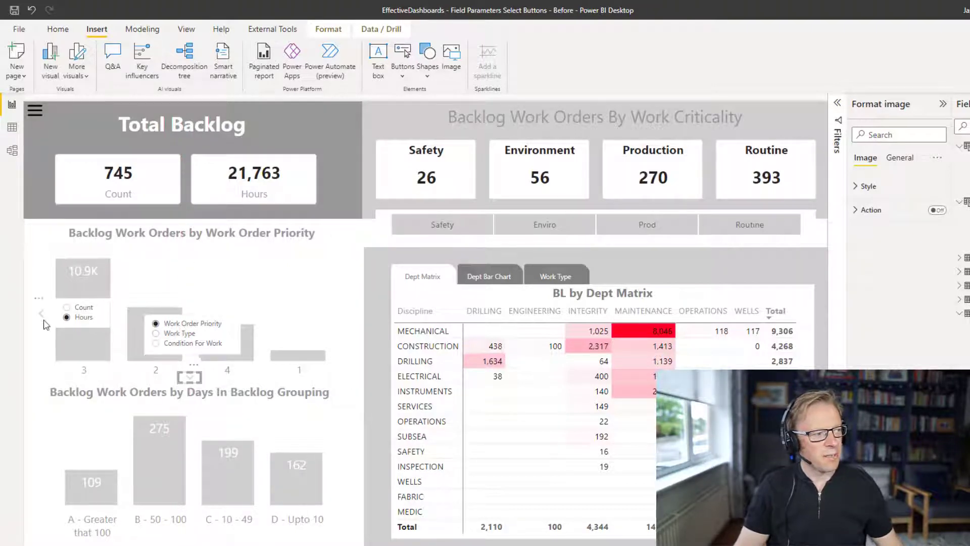
# - Move the category slicer down and the Count/Hours slicer left so each sits close to its arrow image
pyautogui.moveTo(138, 318)
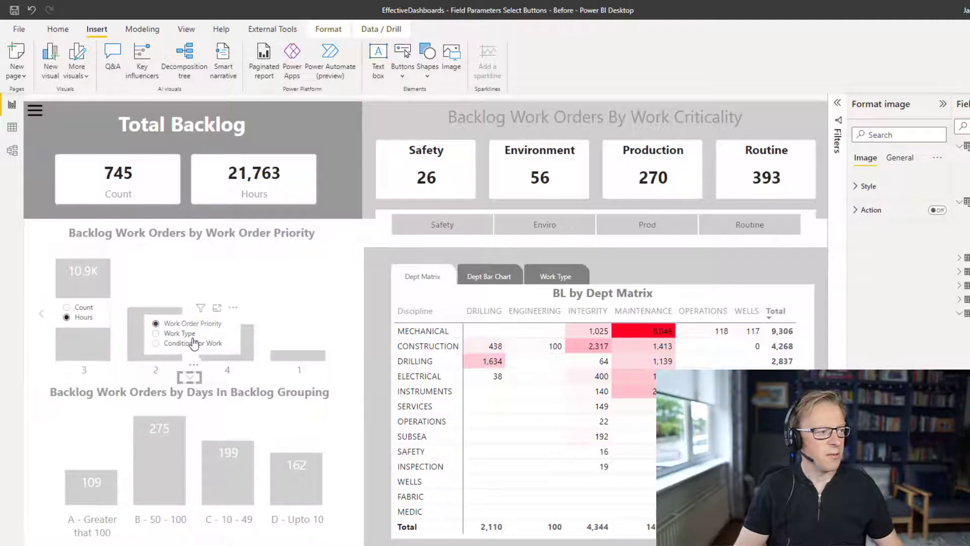
pyautogui.moveTo(194, 339); pyautogui.dragTo(195, 342)
pyautogui.moveTo(88, 318); pyautogui.dragTo(83, 318)
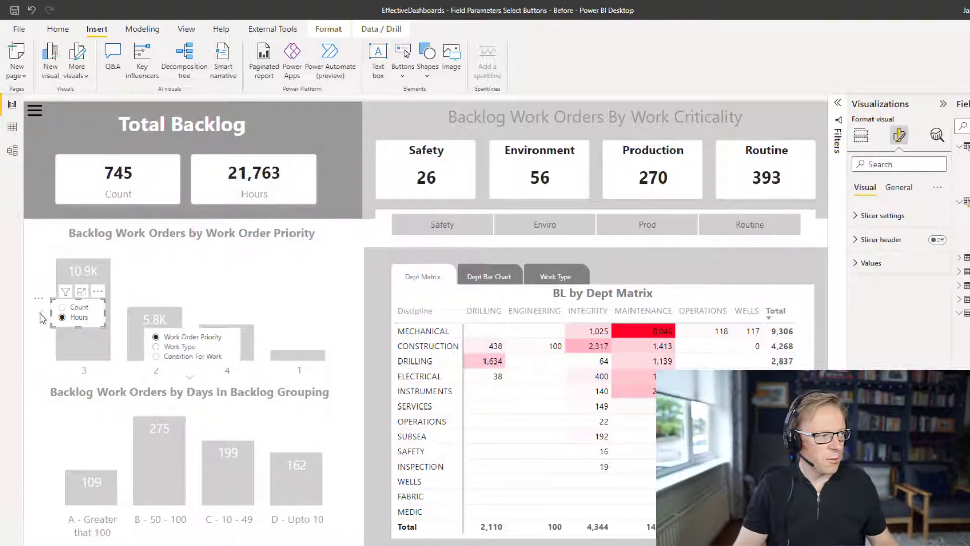
pyautogui.press('Escape')
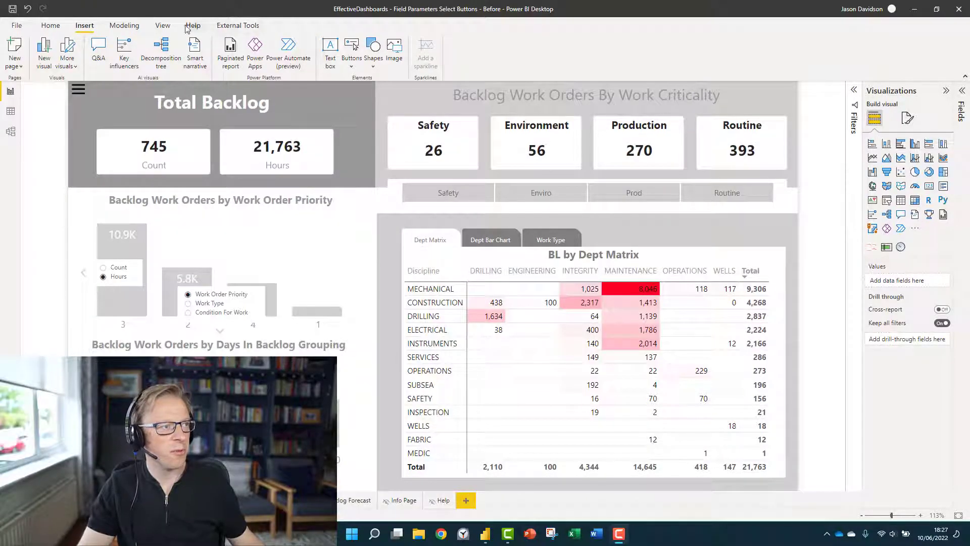
# - Display the bookmarks and the page's object list, and rename the two arrow images CategoryClose and MeasureClose
pyautogui.click(163, 26)
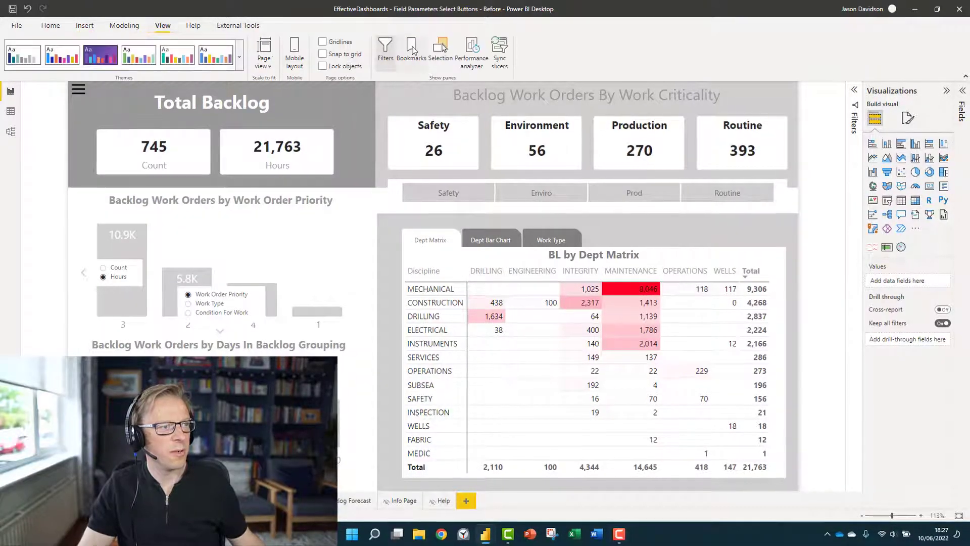
pyautogui.click(411, 49)
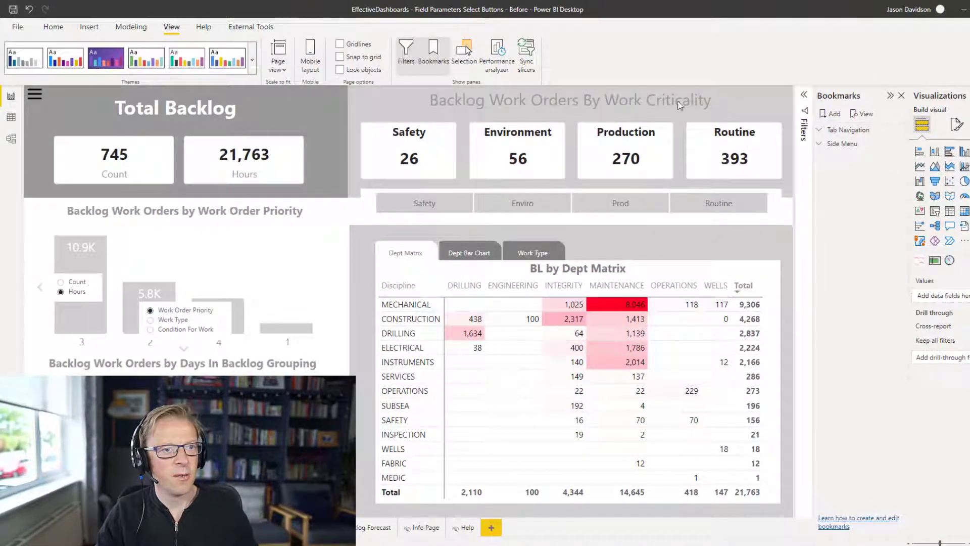
pyautogui.click(464, 51)
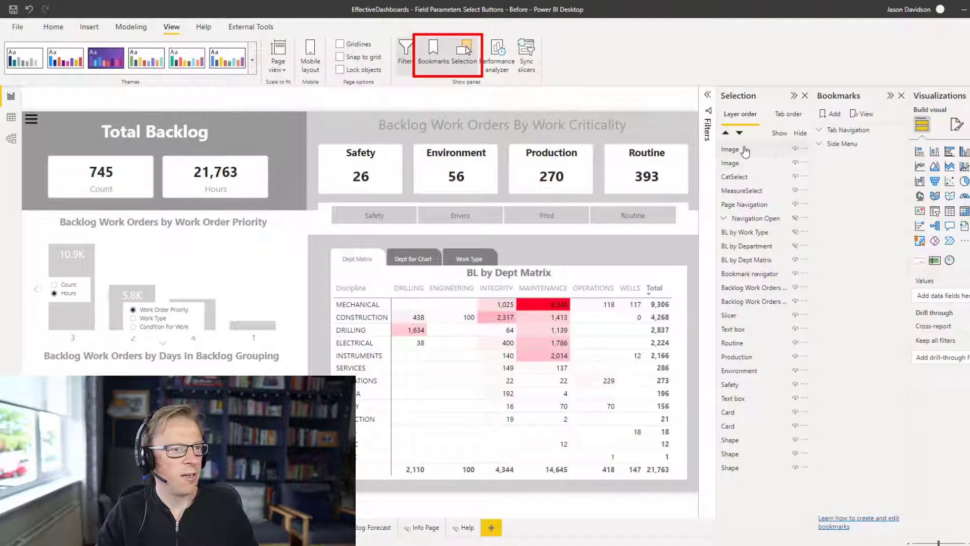
pyautogui.click(731, 151)
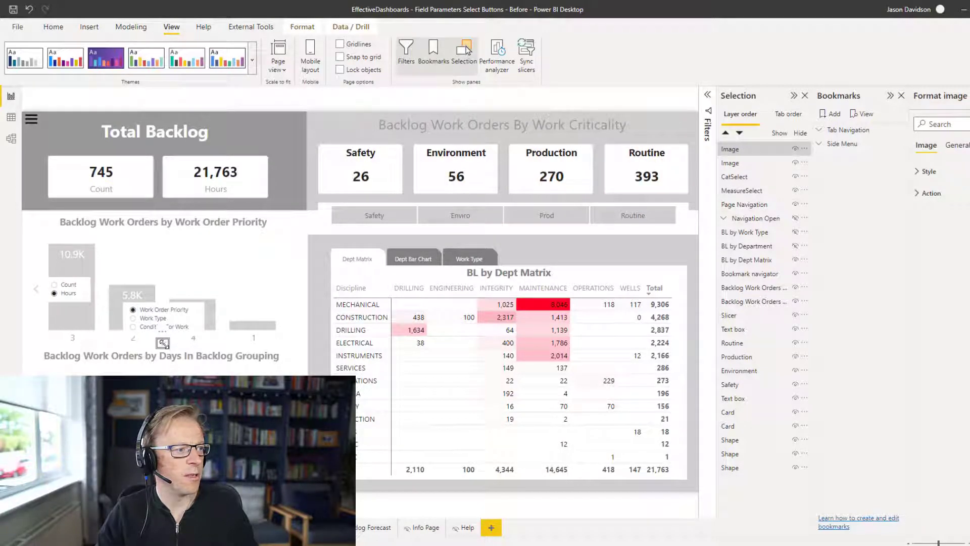
pyautogui.doubleClick(731, 149)
pyautogui.write('CategoryClose')
pyautogui.doubleClick(732, 163)
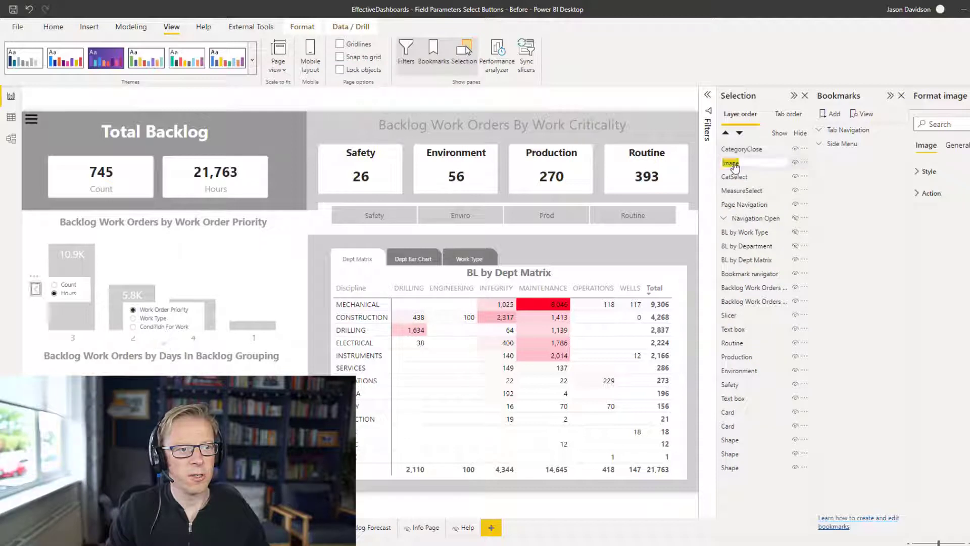
pyautogui.write('MeasureClose')
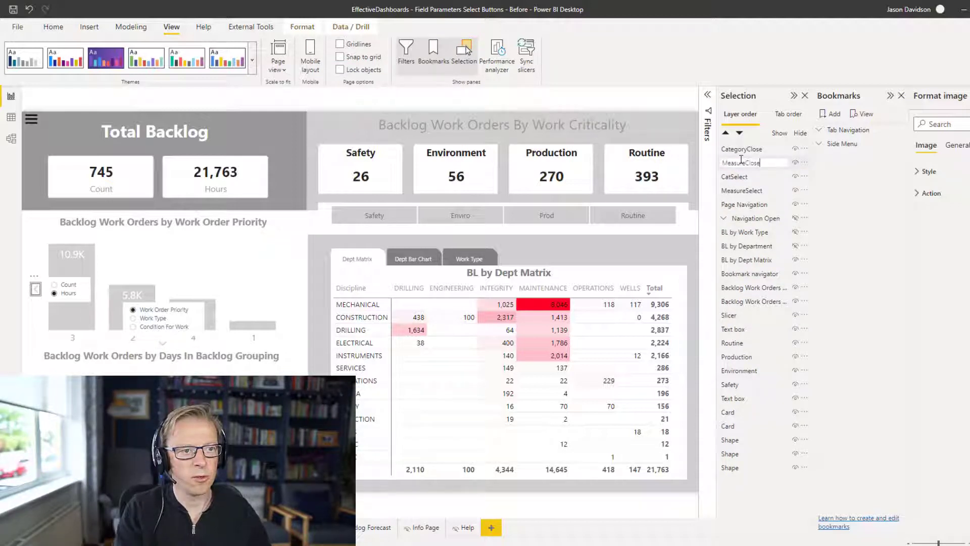
# - Reorder the layers so CatSelect follows CategoryClose and MeasureClose sits directly above MeasureSelect
pyautogui.click(67, 295)
pyautogui.click(741, 163)
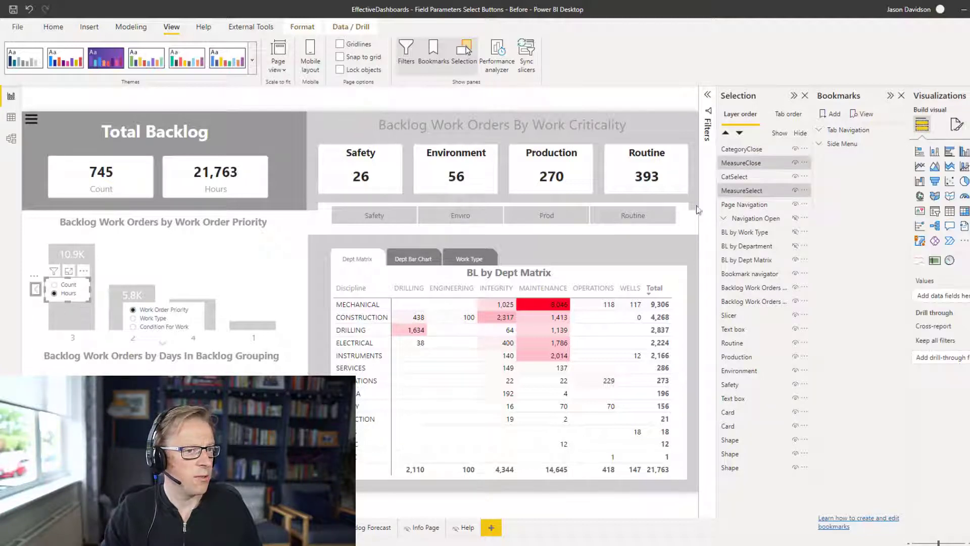
pyautogui.moveTo(754, 192); pyautogui.dragTo(738, 162)
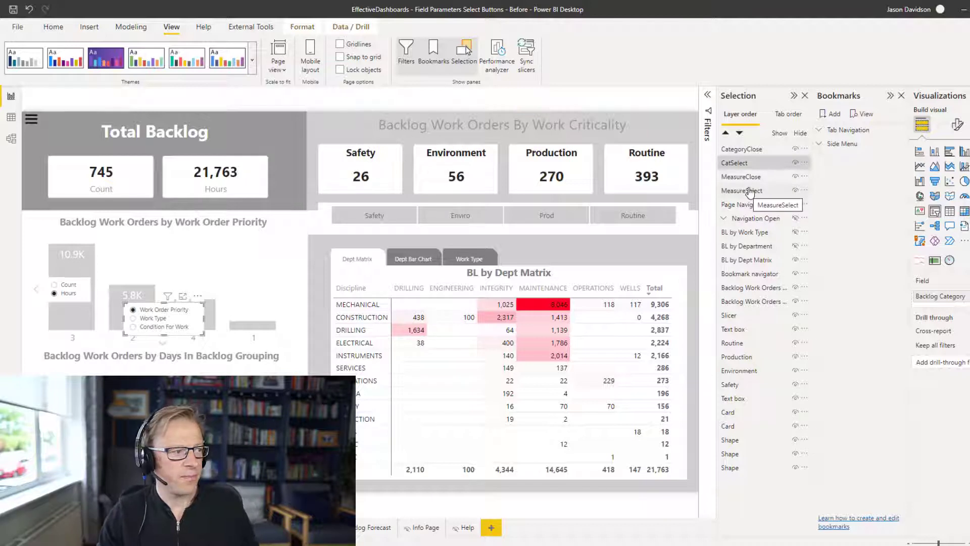
# - Select CategoryClose and CatSelect together and add a bookmark named CategorySelectShown
pyautogui.click(805, 150)
pyautogui.click(750, 150)
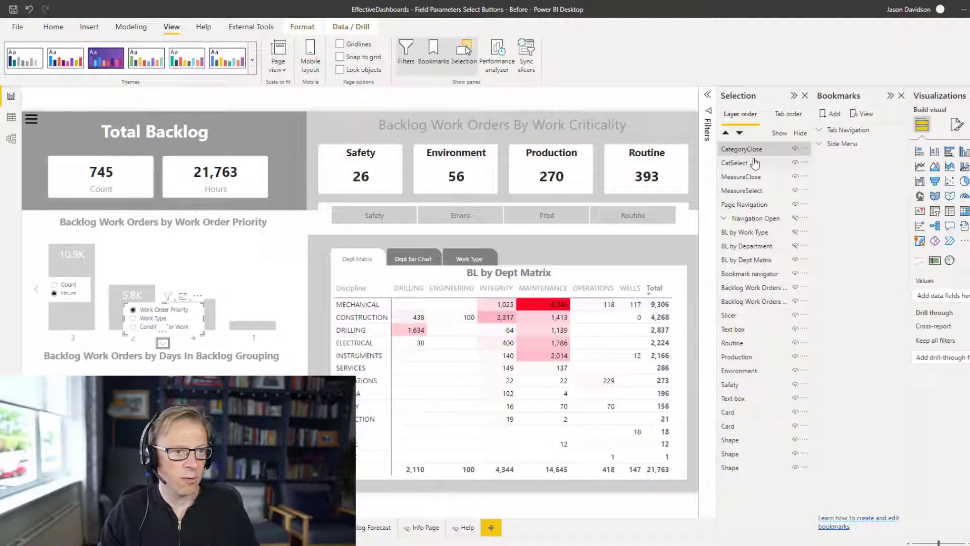
pyautogui.keyDown('ctrl'); pyautogui.click(753, 163); pyautogui.keyUp('ctrl')
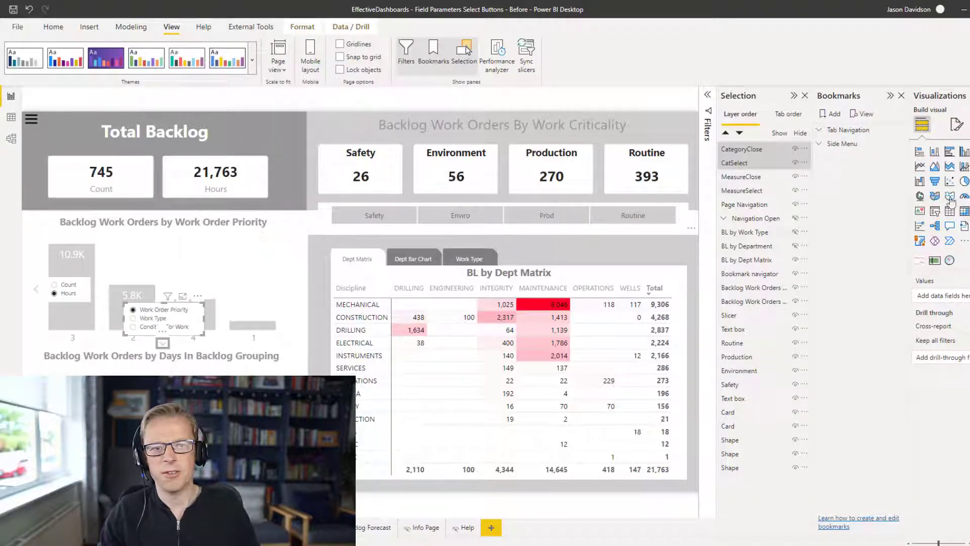
pyautogui.click(836, 117)
pyautogui.doubleClick(877, 158)
pyautogui.write('CategorySelectShown')
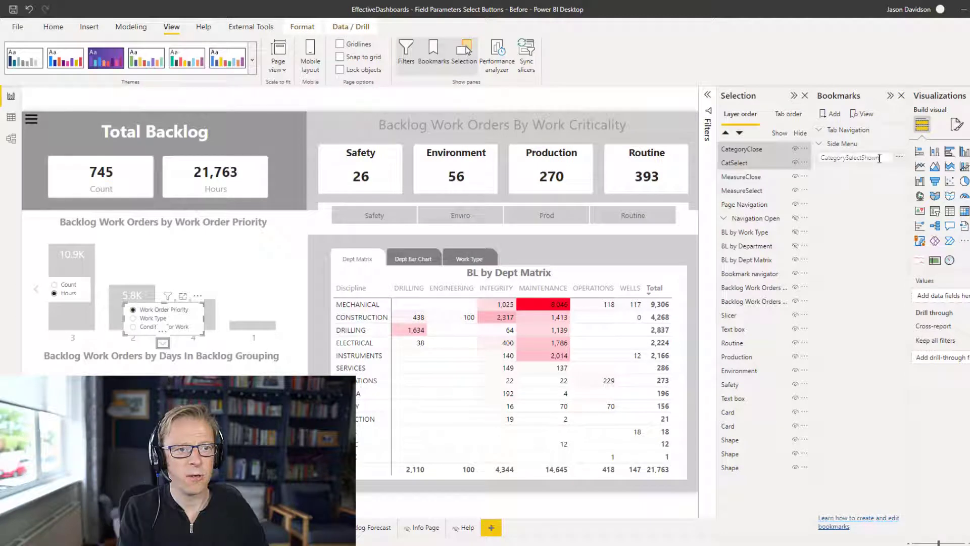
pyautogui.press('Return')
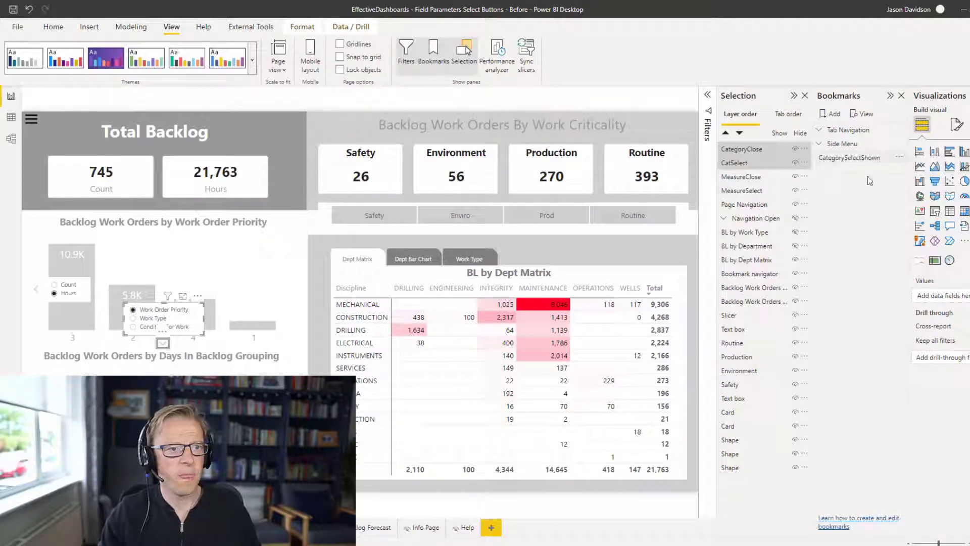
# - Exclude data from the CategorySelectShown bookmark, limit it to the selected visuals, and update it
pyautogui.click(900, 157)
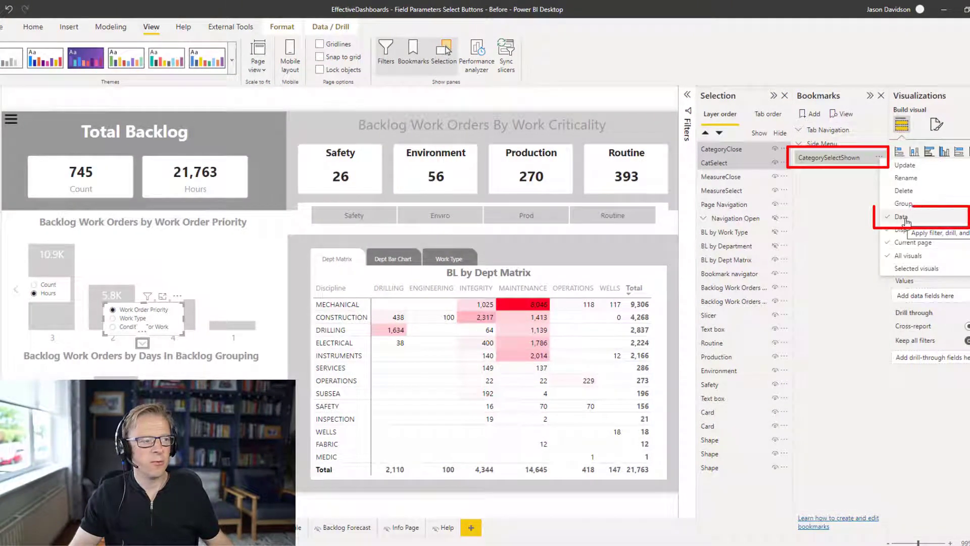
pyautogui.click(901, 217)
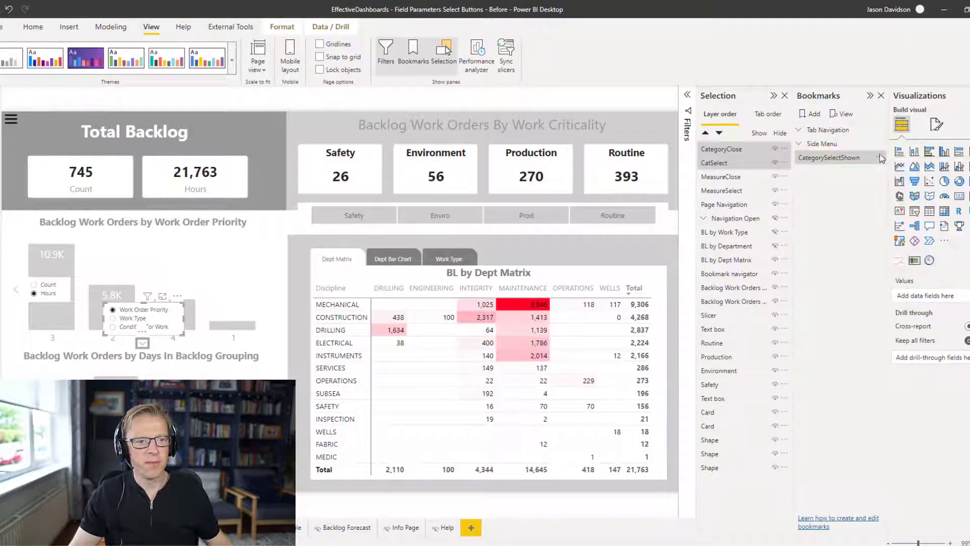
pyautogui.click(880, 158)
pyautogui.click(913, 264)
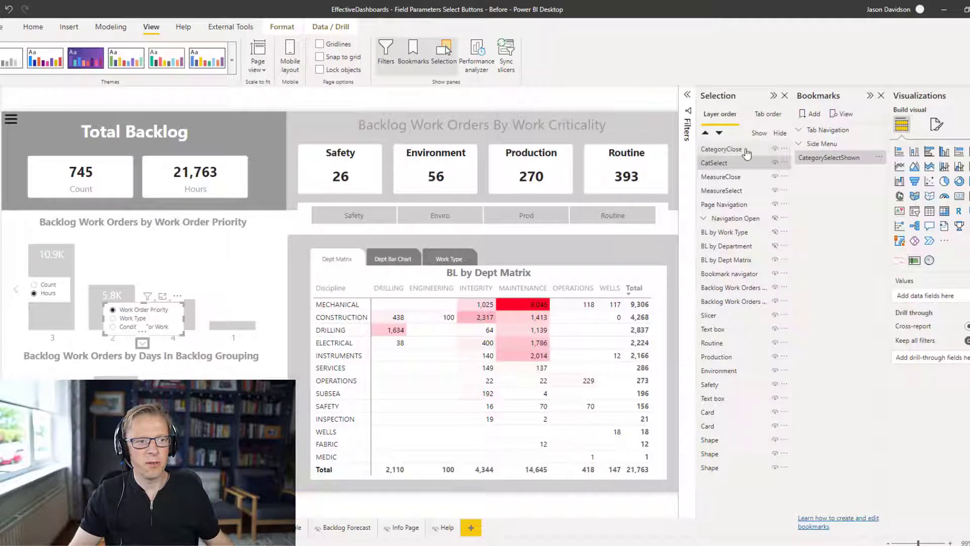
pyautogui.click(879, 157)
pyautogui.click(880, 157)
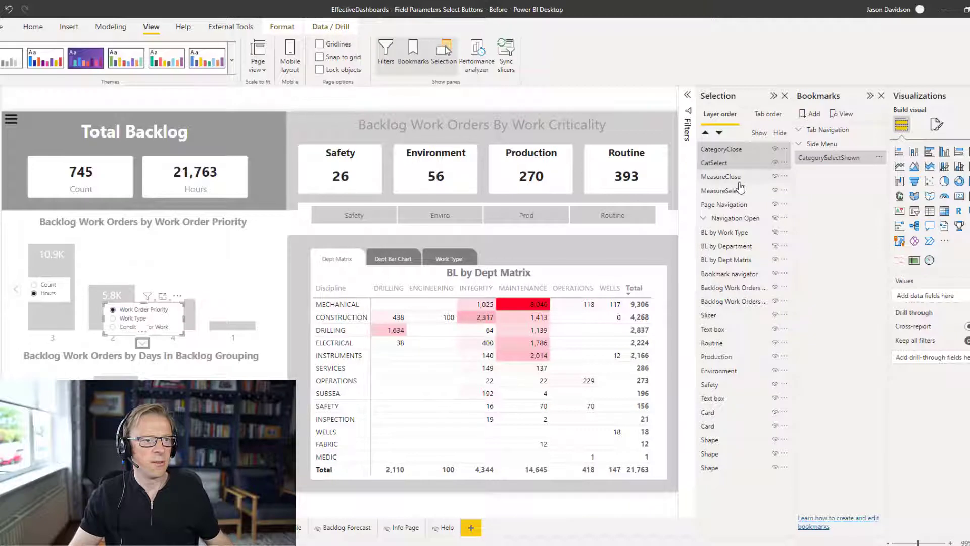
# - Switch the measure slicer to Count and, with MeasureSelect and MeasureClose selected, add a bookmark named MeasureSelectShown
pyautogui.click(48, 286)
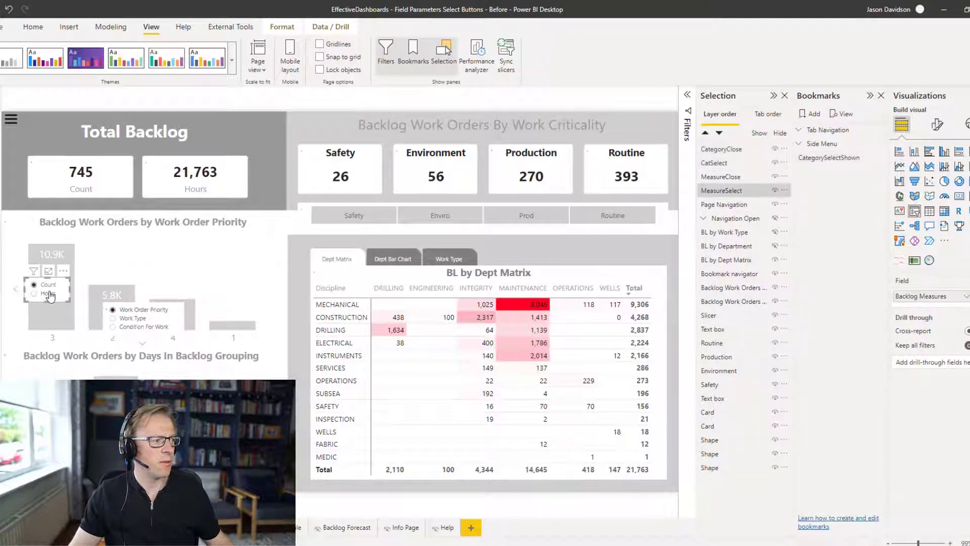
pyautogui.click(814, 114)
pyautogui.write('MeasureSelectShown')
pyautogui.press('Return')
# - Exclude data from the MeasureSelectShown bookmark, apply it to selected visuals only, and update it
pyautogui.click(879, 172)
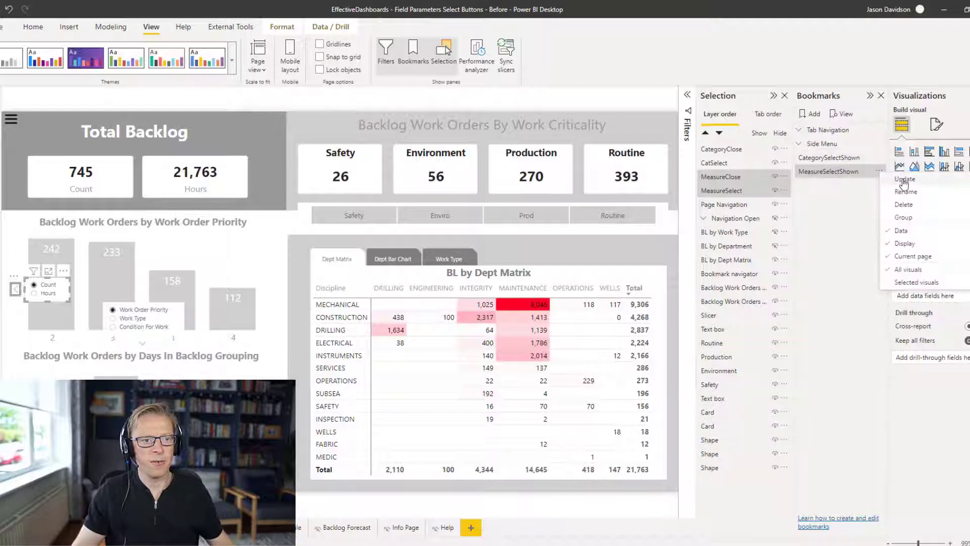
pyautogui.click(902, 230)
pyautogui.click(879, 172)
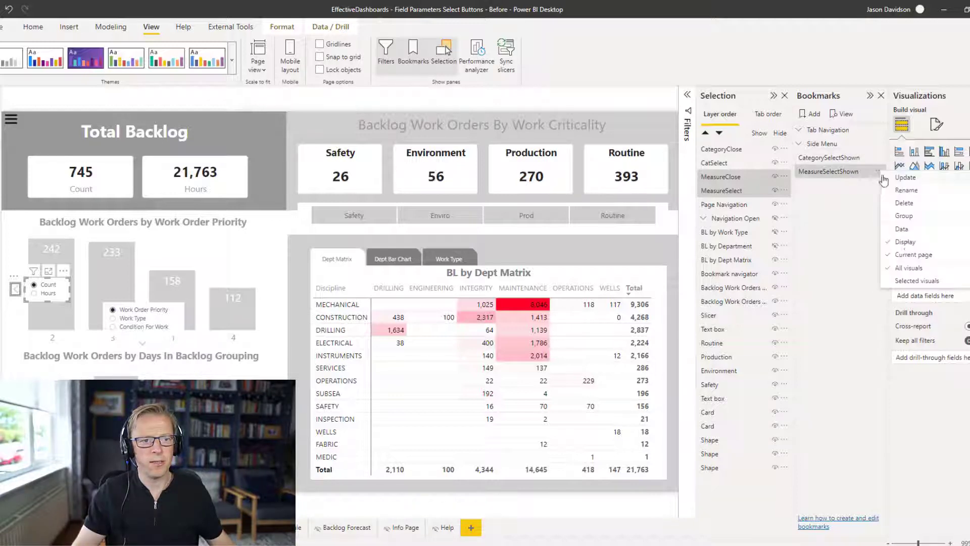
pyautogui.click(905, 281)
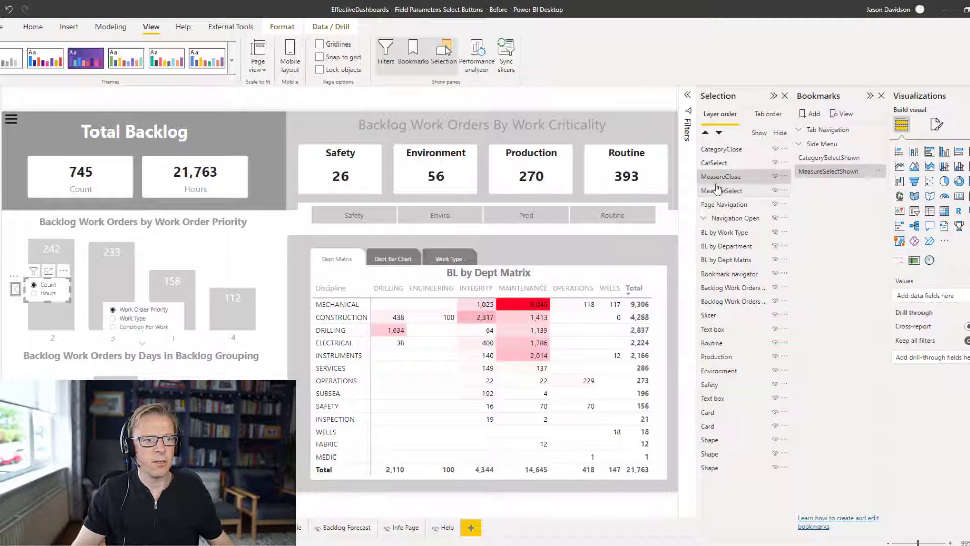
pyautogui.click(879, 172)
pyautogui.click(904, 180)
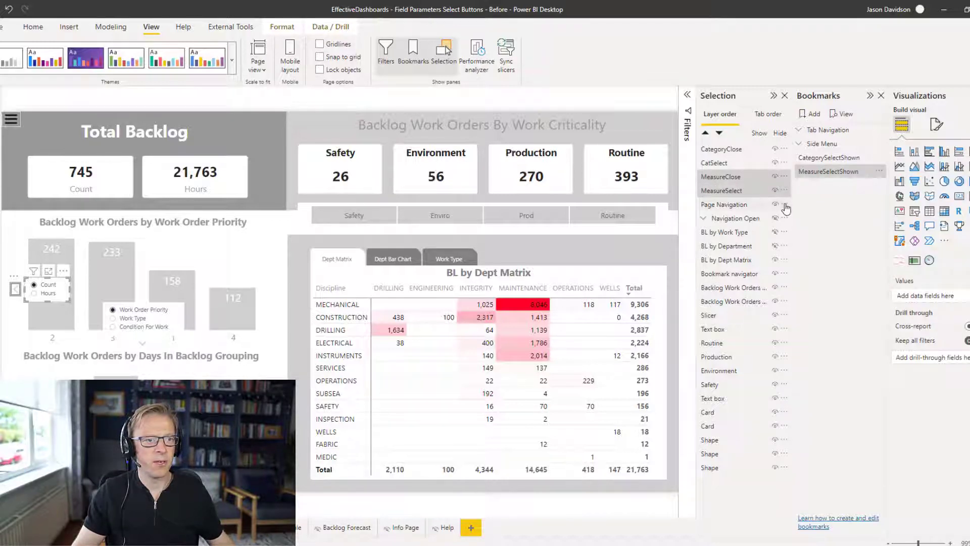
# - Test both Shown bookmarks by hiding the category and measure slicers with their arrows and applying each matching bookmark
pyautogui.click(775, 163)
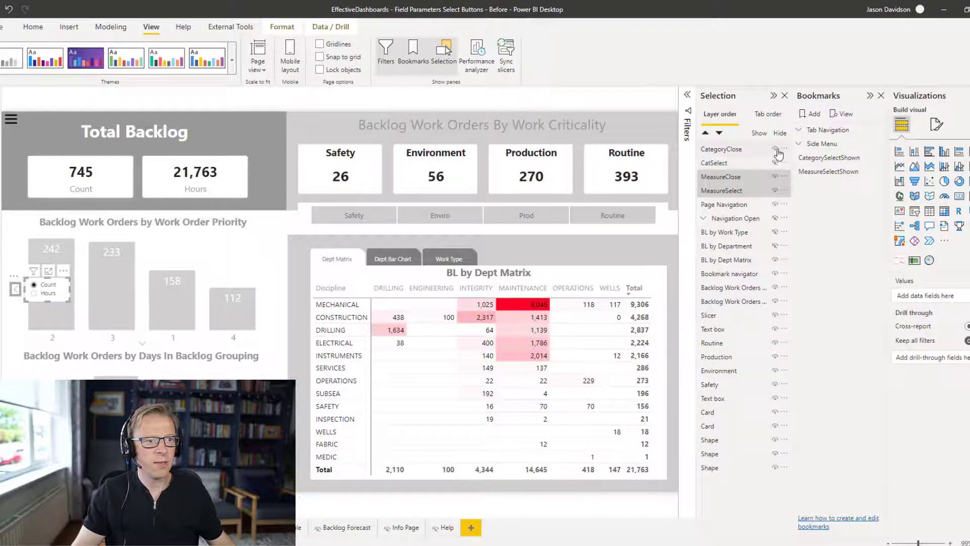
pyautogui.click(842, 162)
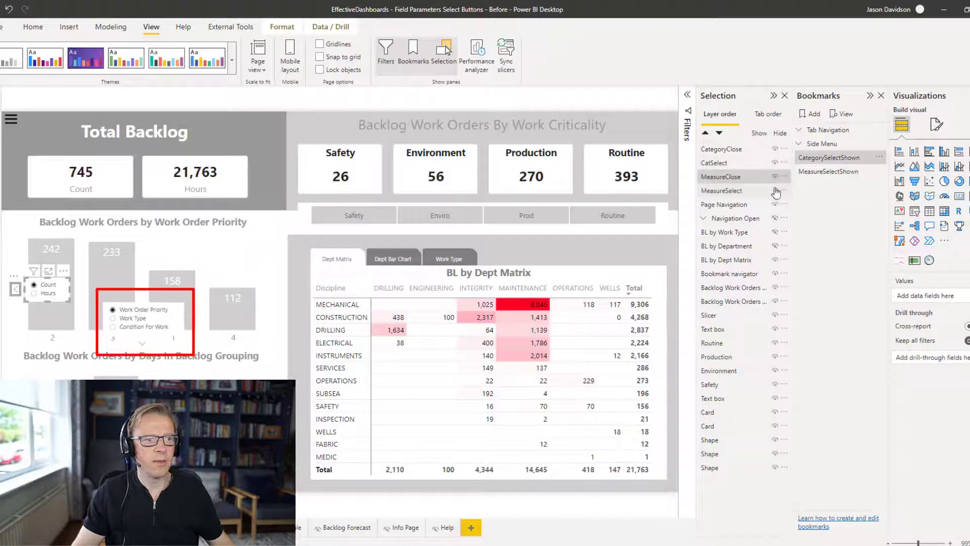
pyautogui.click(777, 181)
pyautogui.click(824, 173)
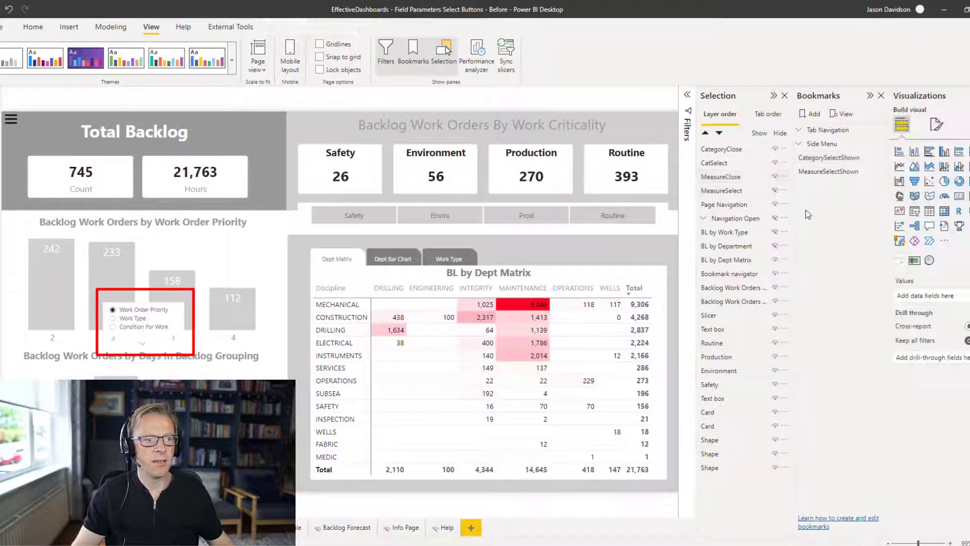
pyautogui.click(823, 175)
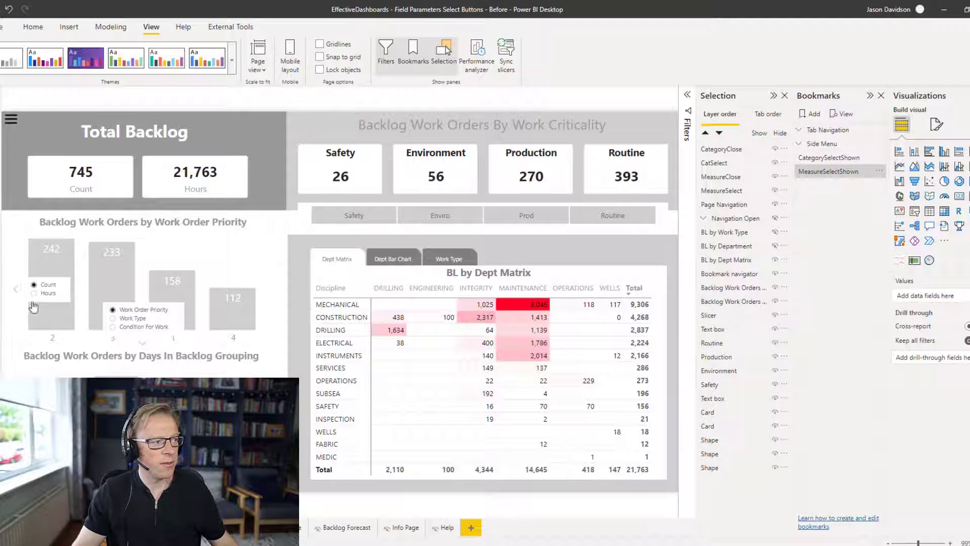
pyautogui.moveTo(37, 307)
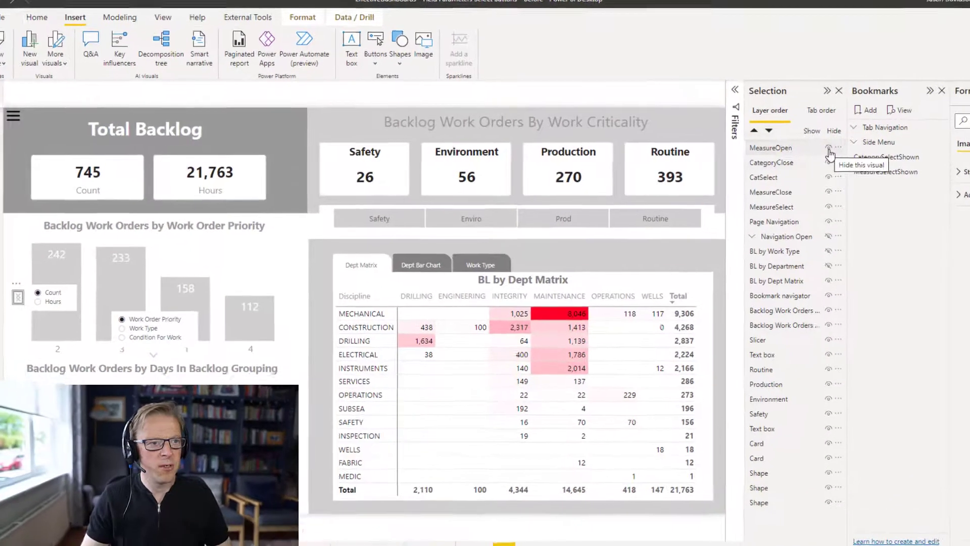
pyautogui.click(784, 163)
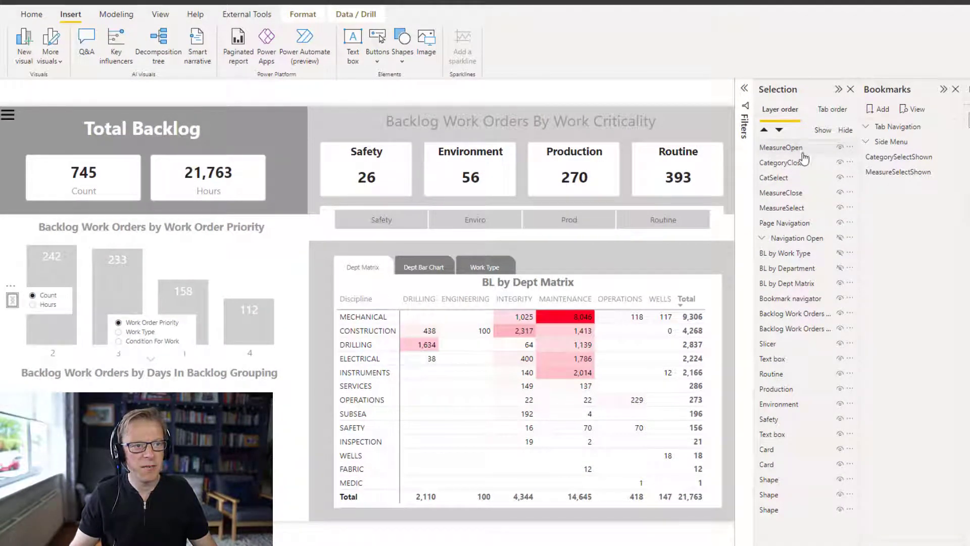
pyautogui.click(805, 152)
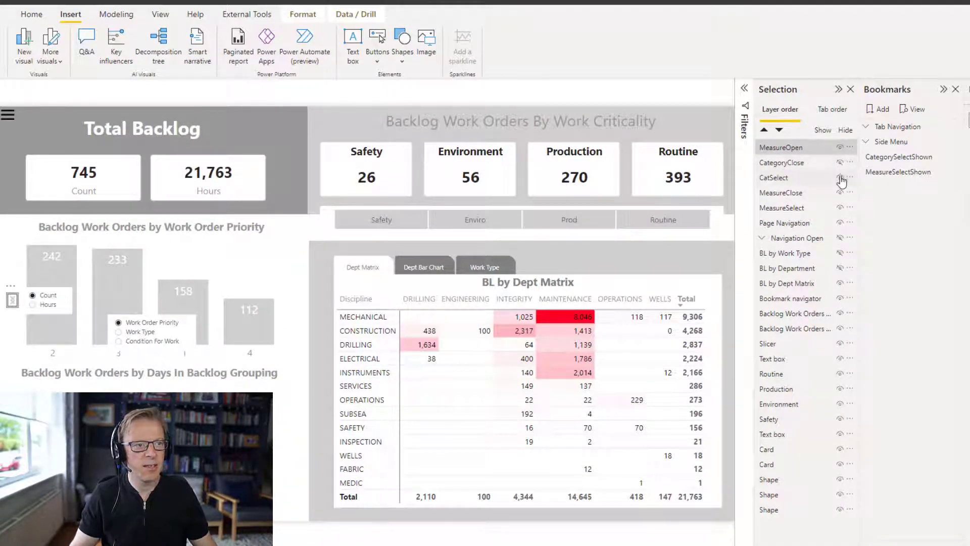
pyautogui.click(840, 178)
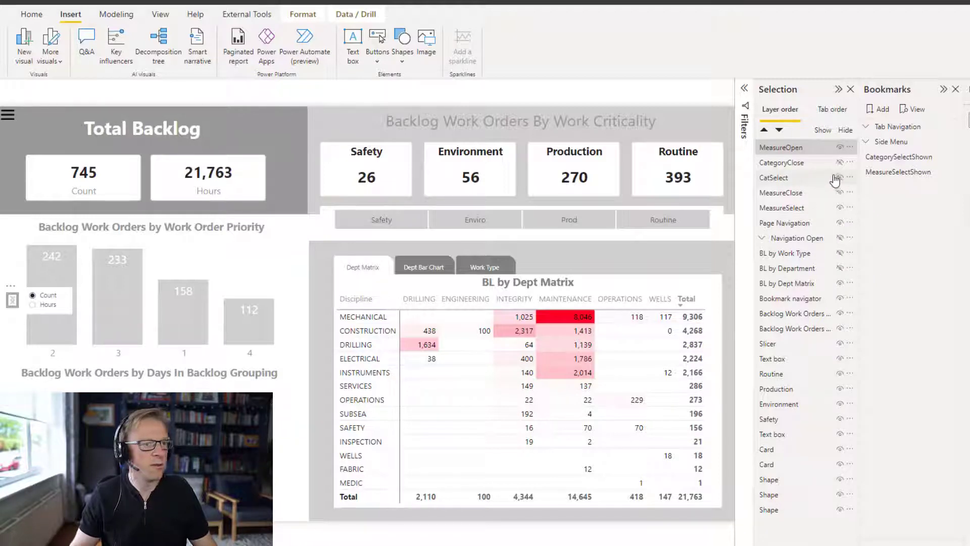
pyautogui.click(840, 179)
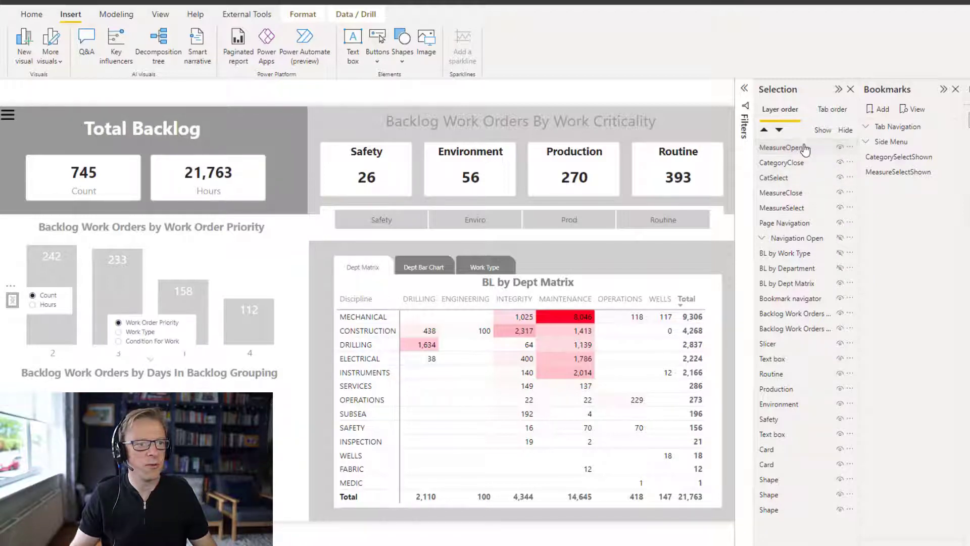
# - Move MeasureOpen directly above MeasureClose in the layer order, and hide MeasureClose and MeasureSelect
pyautogui.moveTo(807, 157); pyautogui.dragTo(833, 194)
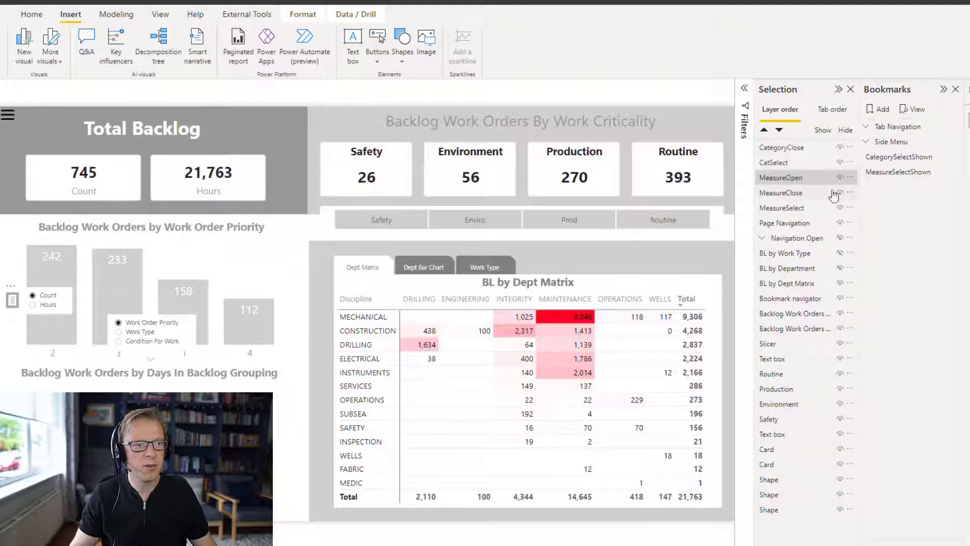
pyautogui.click(840, 193)
pyautogui.click(841, 209)
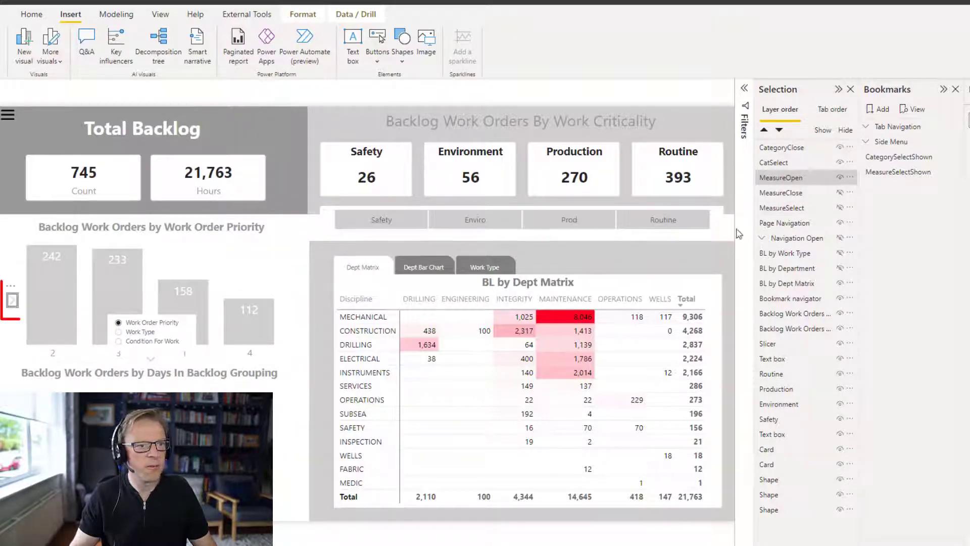
# - Add a bookmark of the hidden measure slicer state and name it MeasureSelectHidden
pyautogui.click(881, 111)
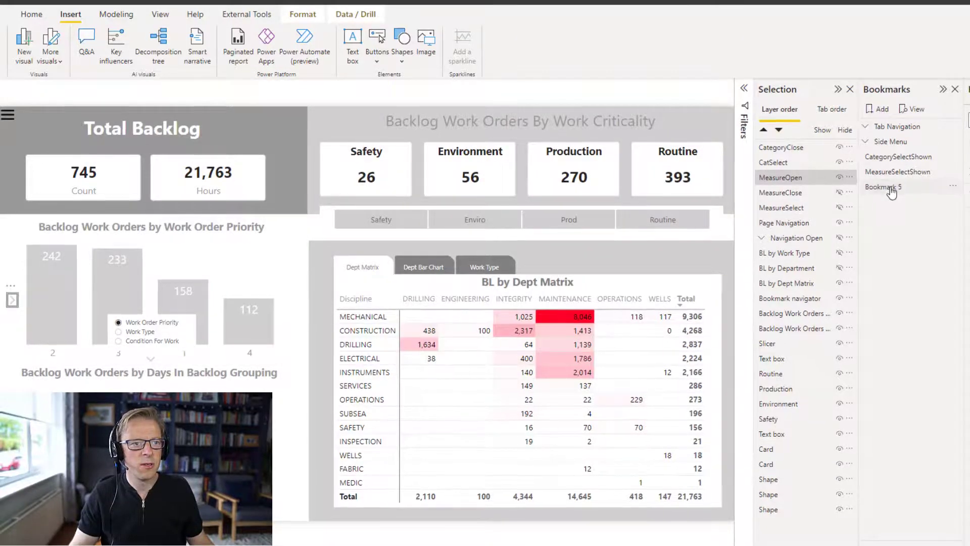
pyautogui.doubleClick(889, 188)
pyautogui.write('MeasureSelectHidden')
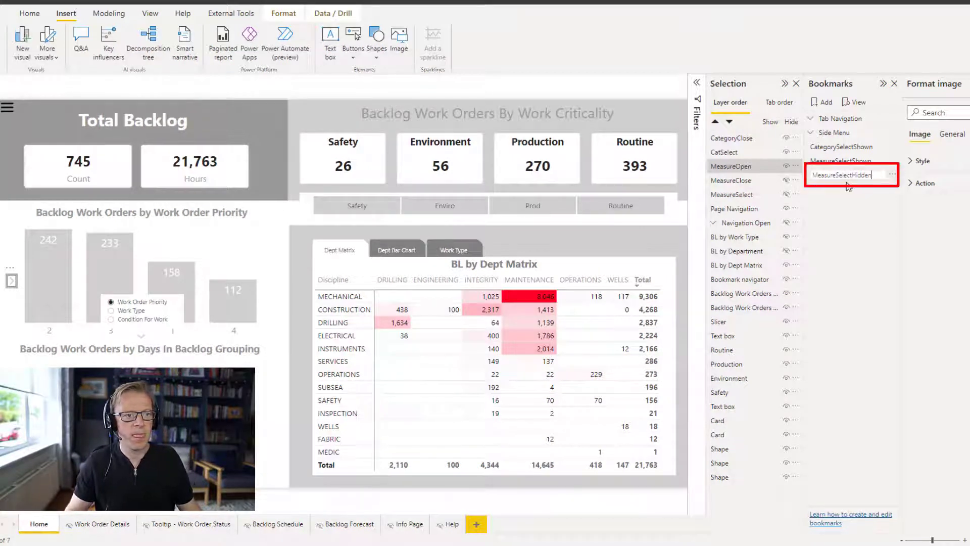
pyautogui.press('Return')
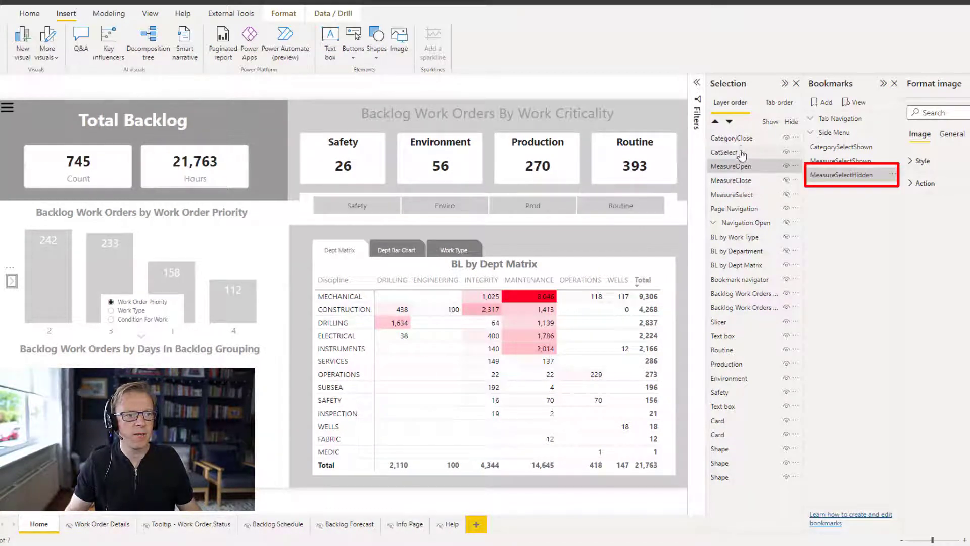
# - With MeasureOpen, MeasureClose and MeasureSelect selected, set the MeasureSelectHidden bookmark to ignore data and cover selected visuals only, and update it
pyautogui.click(747, 196)
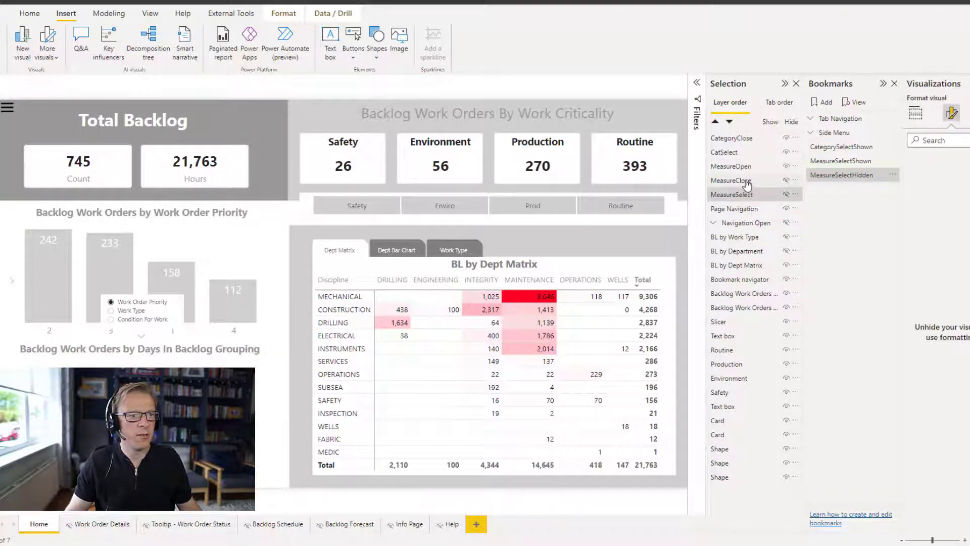
pyautogui.keyDown('ctrl'); pyautogui.click(747, 181); pyautogui.keyUp('ctrl')
pyautogui.click(893, 175)
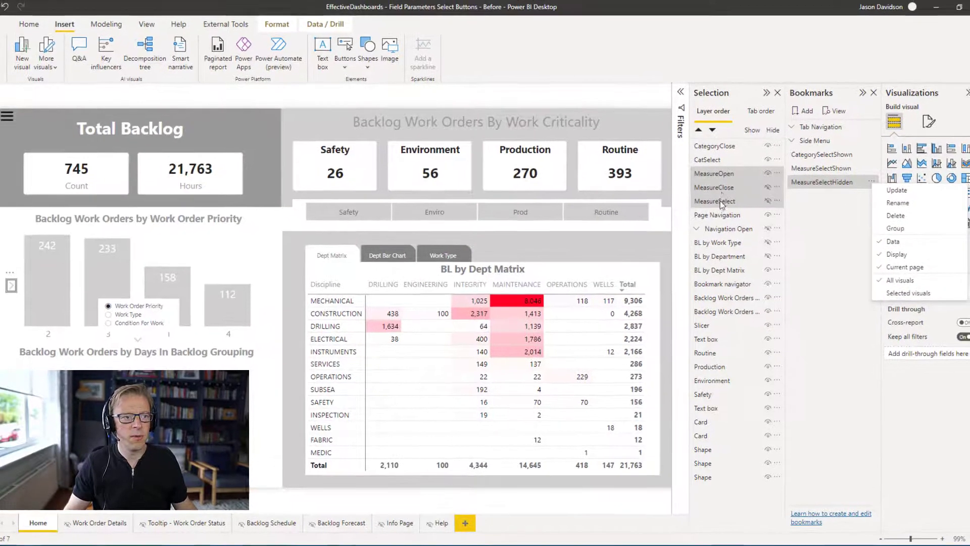
pyautogui.click(889, 243)
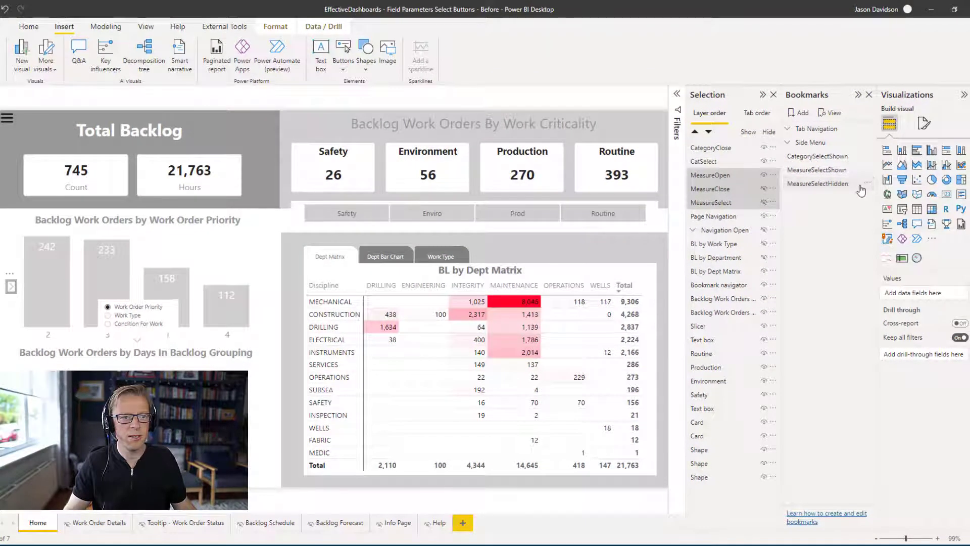
pyautogui.click(868, 185)
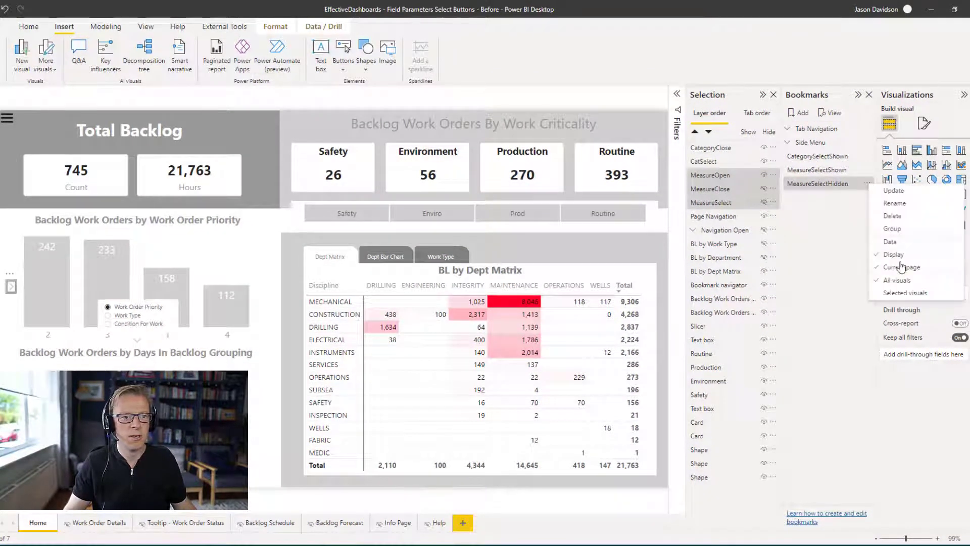
pyautogui.click(904, 293)
pyautogui.click(867, 187)
pyautogui.click(897, 192)
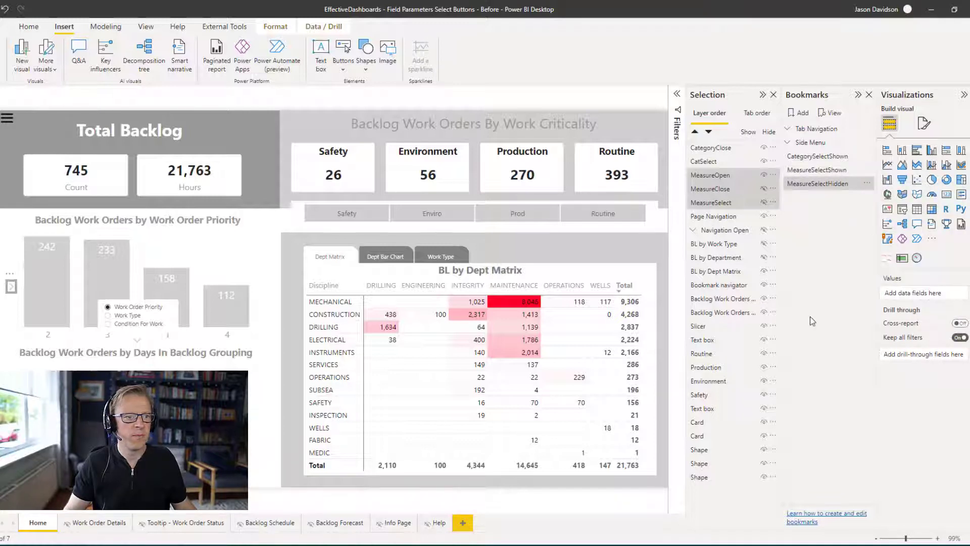
# - Test the measure slicer toggle by alternating between the MeasureSelectShown and MeasureSelectHidden bookmarks
pyautogui.click(820, 172)
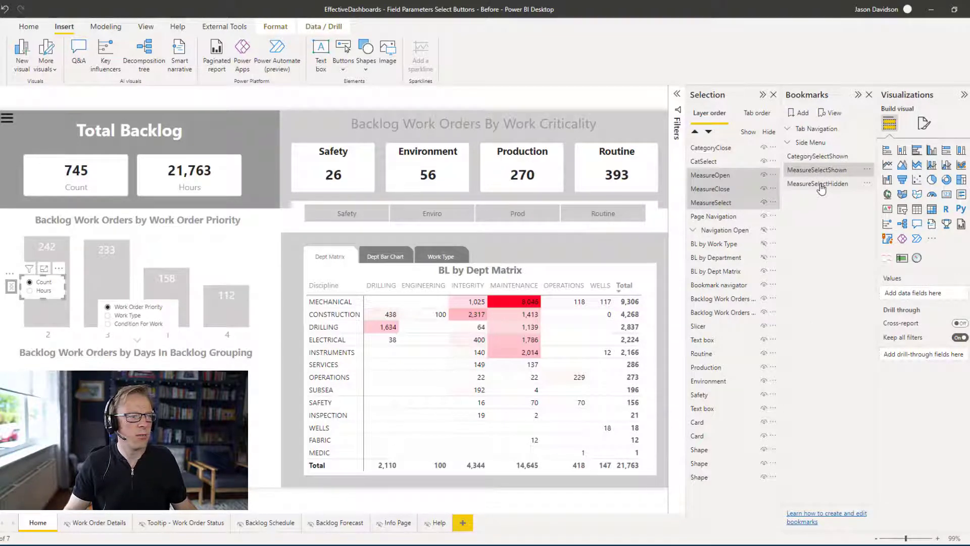
pyautogui.click(820, 185)
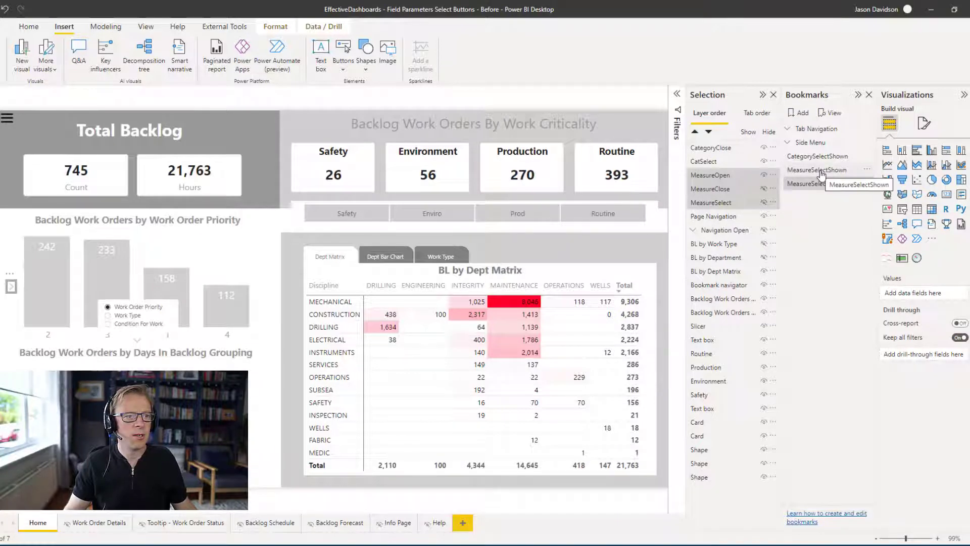
pyautogui.click(822, 174)
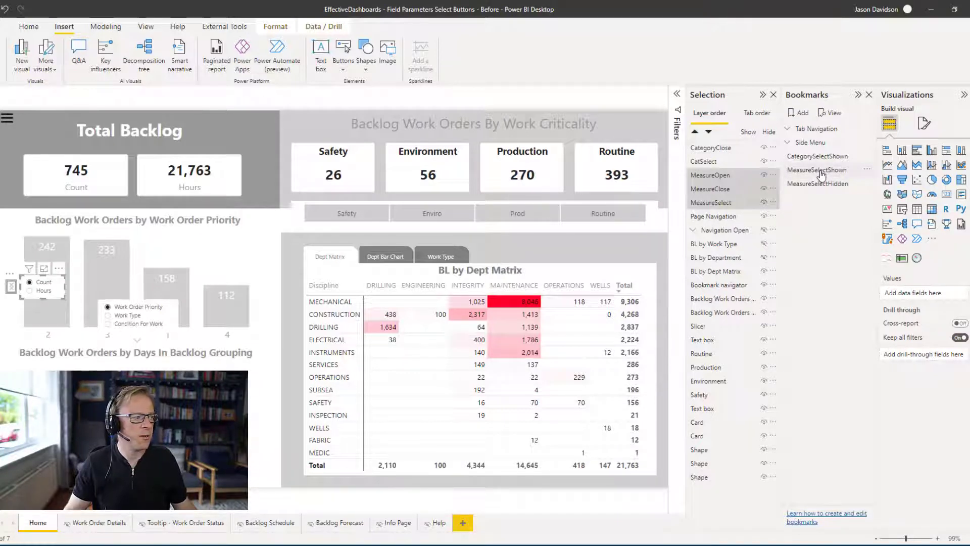
# - Hide MeasureOpen and, with MeasureOpen, MeasureClose and MeasureSelect selected, update the MeasureSelectShown bookmark
pyautogui.keyDown('ctrl'); pyautogui.click(719, 205); pyautogui.keyUp('ctrl')
pyautogui.keyDown('ctrl'); pyautogui.click(712, 205); pyautogui.keyUp('ctrl')
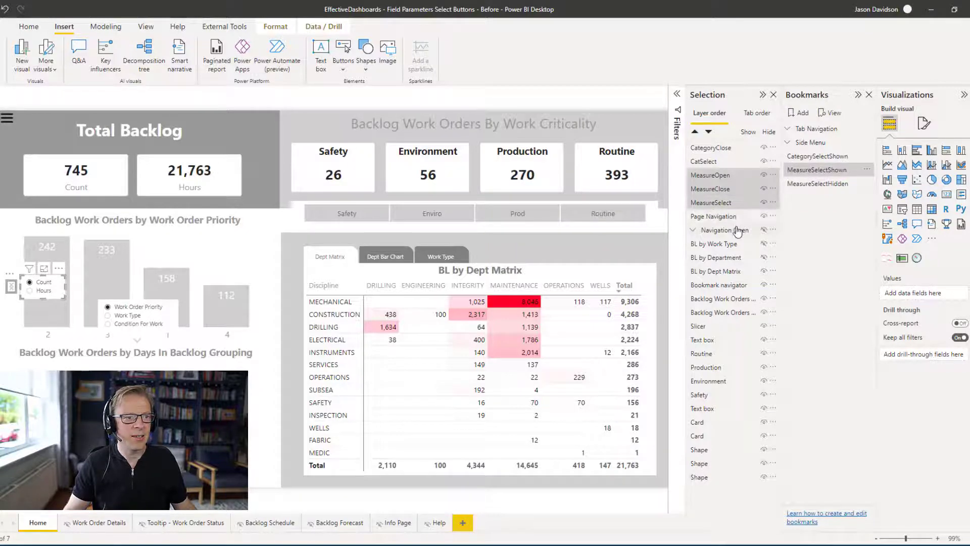
pyautogui.keyDown('ctrl'); pyautogui.click(733, 176); pyautogui.keyUp('ctrl')
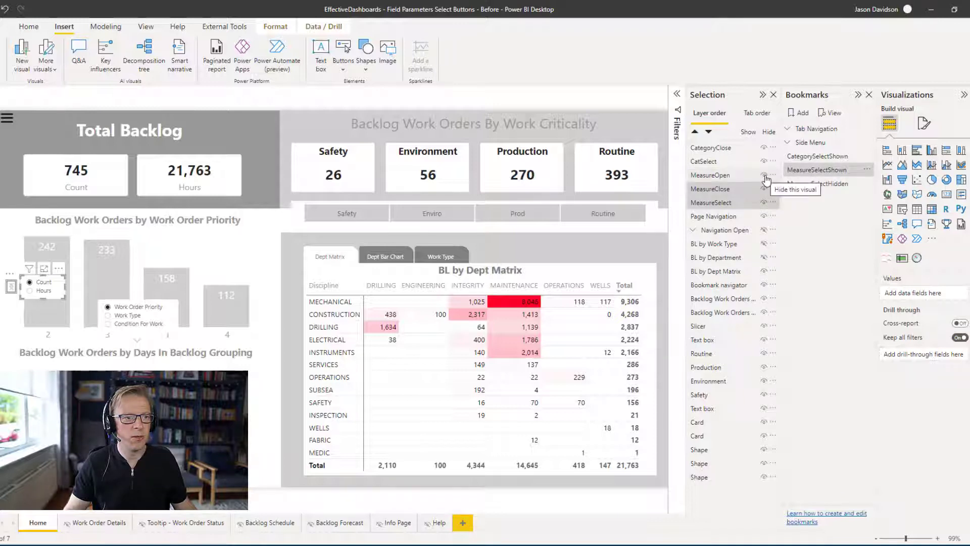
pyautogui.keyDown('shift'); pyautogui.click(745, 196); pyautogui.keyUp('shift')
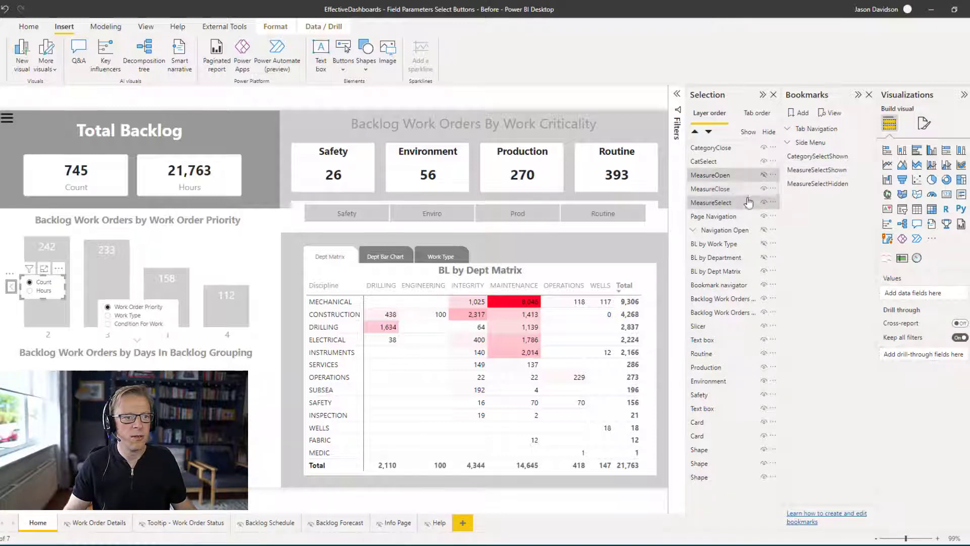
pyautogui.click(867, 174)
pyautogui.click(888, 183)
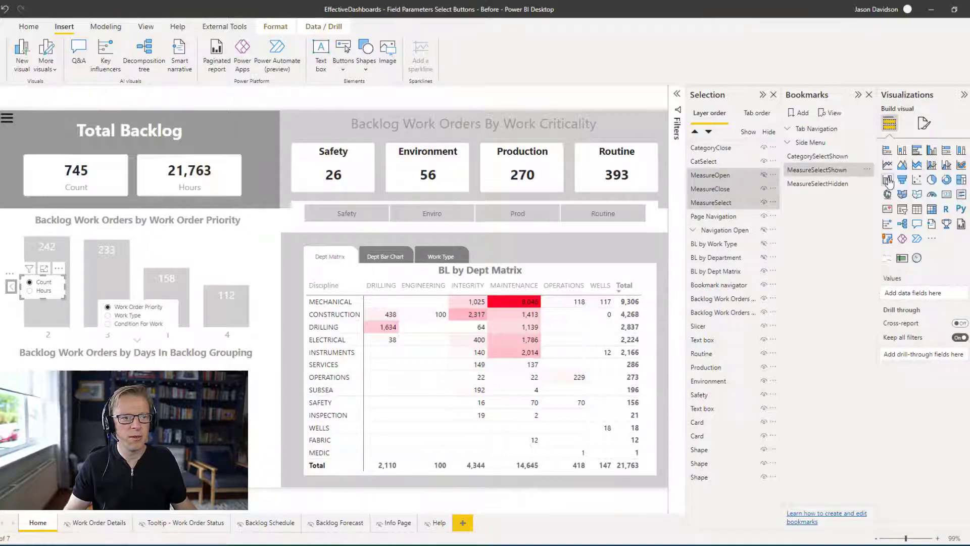
# - Test the measure slicer toggle by alternating between the MeasureSelectHidden and MeasureSelectShown bookmarks, finishing with the slicer hidden
pyautogui.click(821, 186)
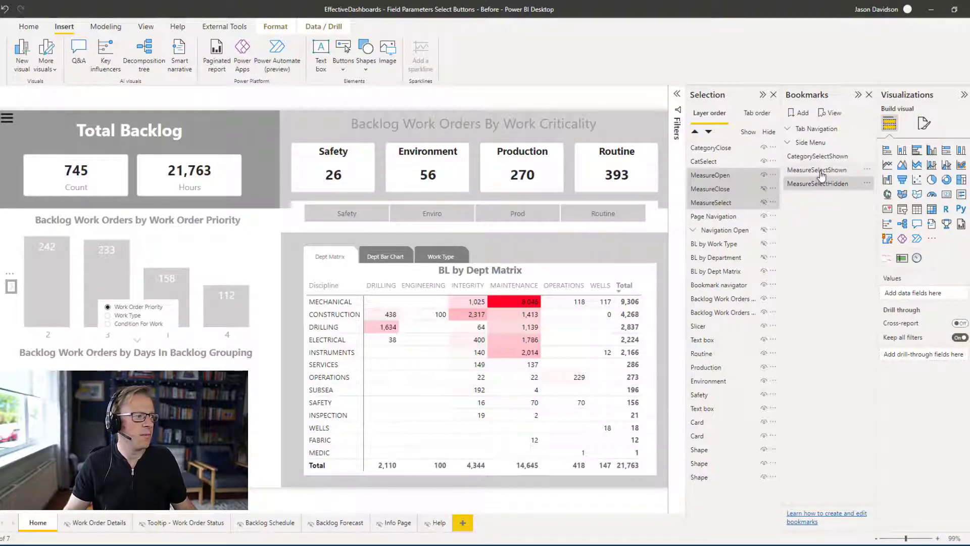
pyautogui.click(821, 172)
pyautogui.click(821, 185)
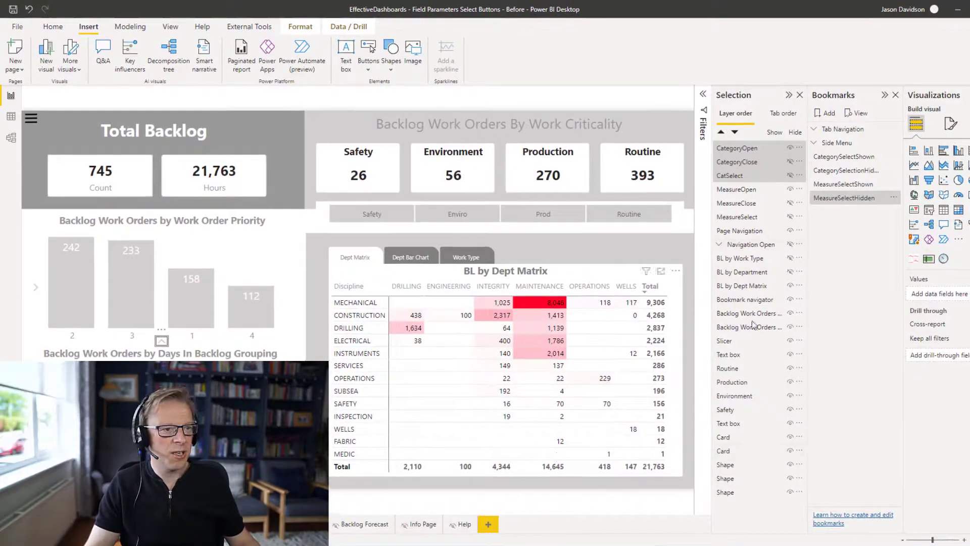
# - Close the Bookmarks and Selection panes and give the MeasureOpen arrow a Bookmark action targeting MeasureSelectShown
pyautogui.click(37, 292)
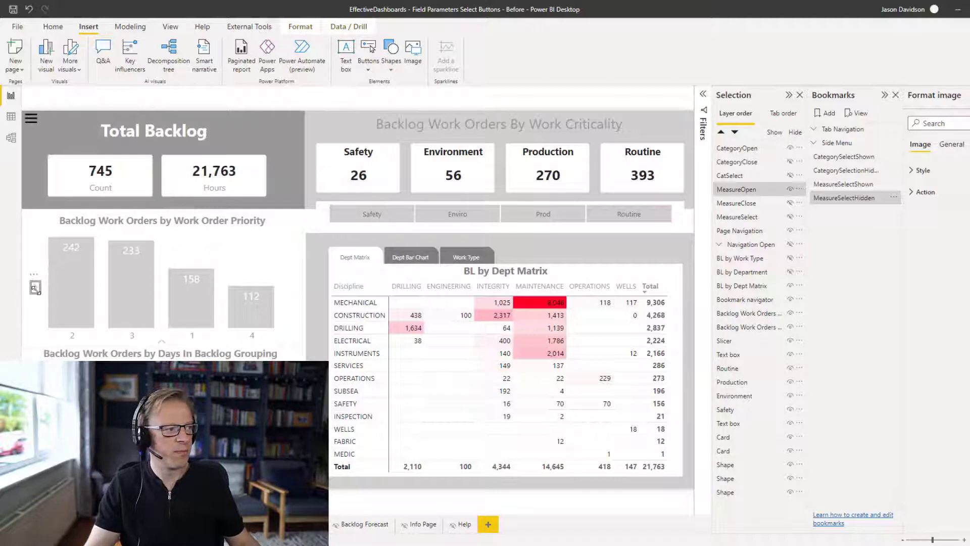
pyautogui.click(896, 96)
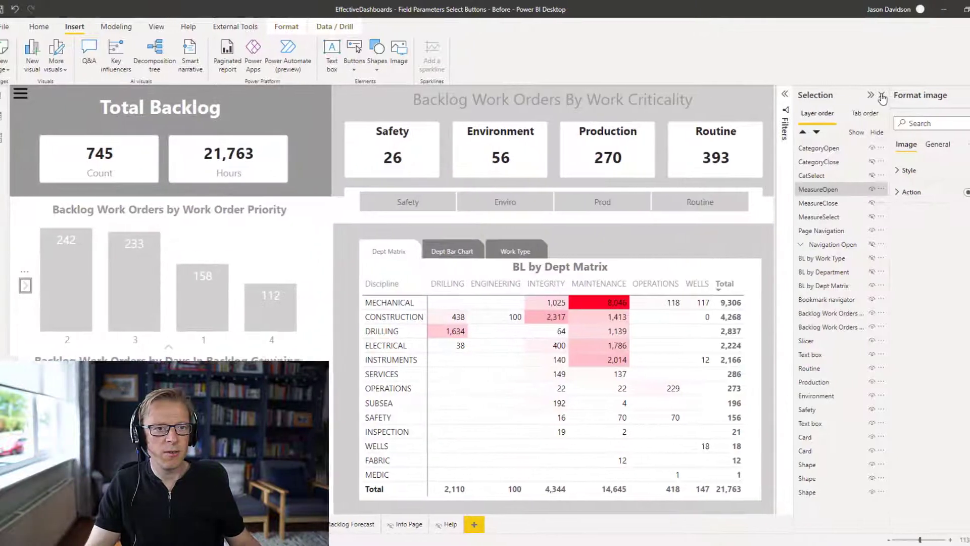
pyautogui.click(864, 96)
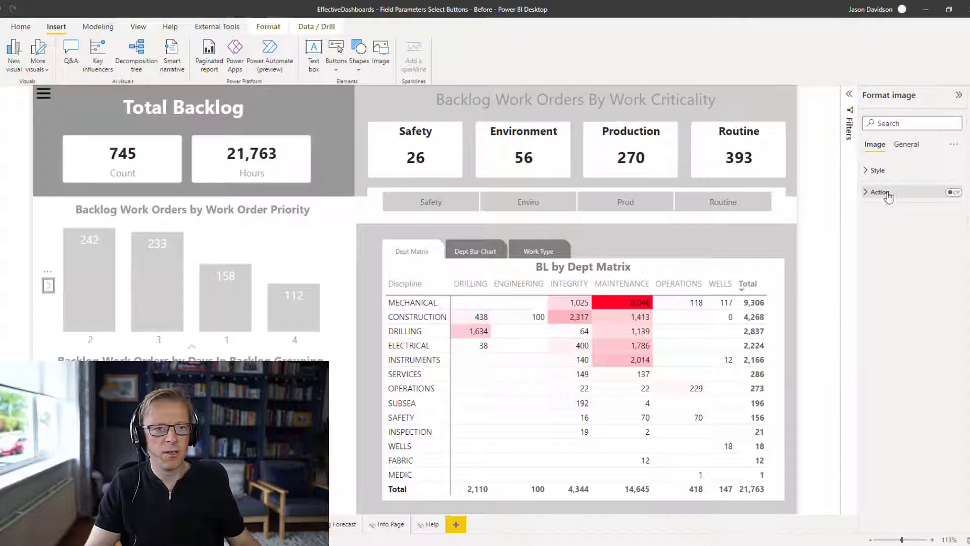
pyautogui.click(950, 193)
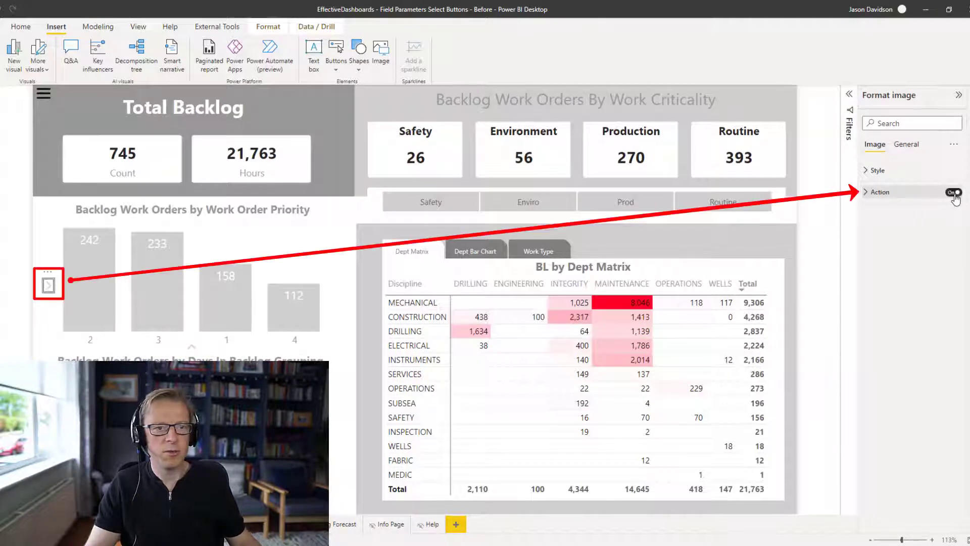
pyautogui.click(869, 193)
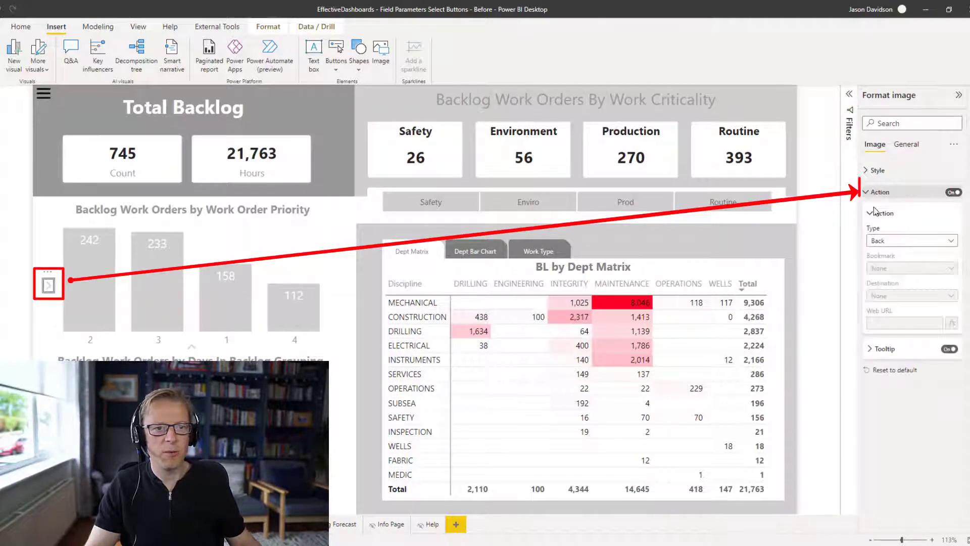
pyautogui.click(887, 241)
pyautogui.click(887, 268)
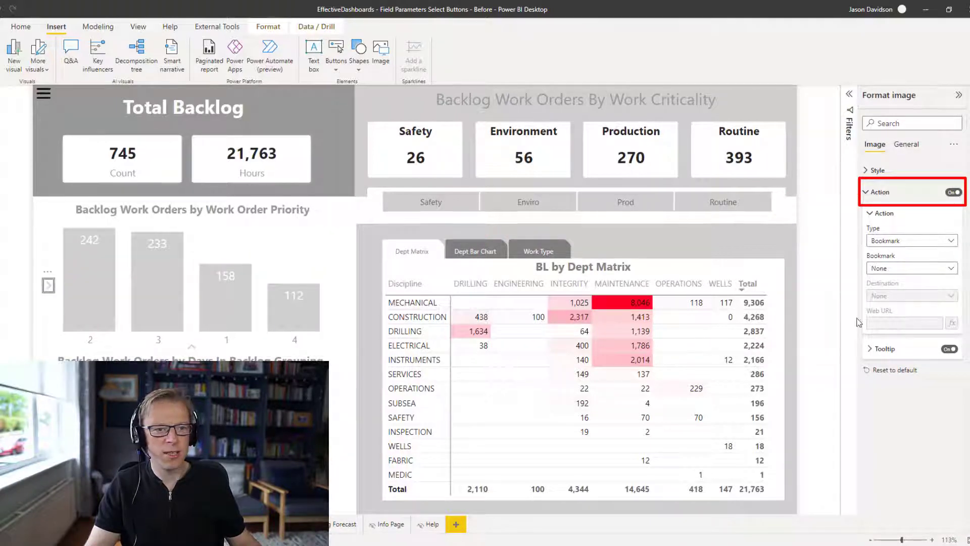
pyautogui.click(885, 271)
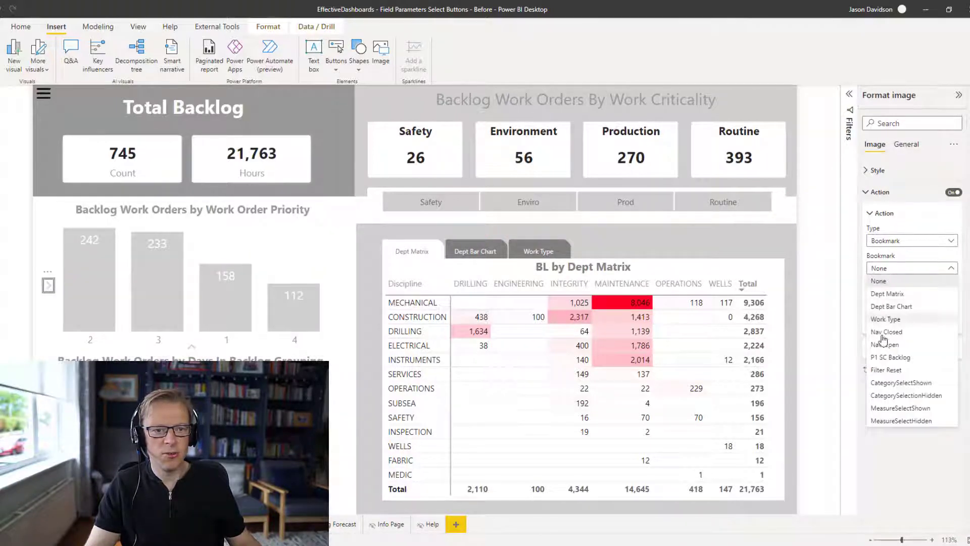
pyautogui.click(912, 409)
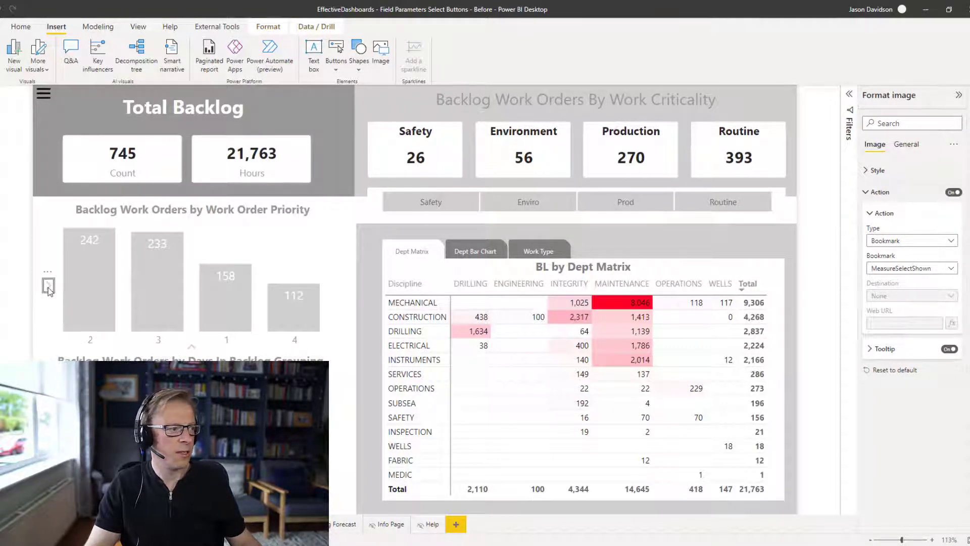
# - Trigger the MeasureOpen arrow's action to show the measure slicer and its close arrow
pyautogui.click(52, 316)
pyautogui.click(61, 296)
pyautogui.click(63, 293)
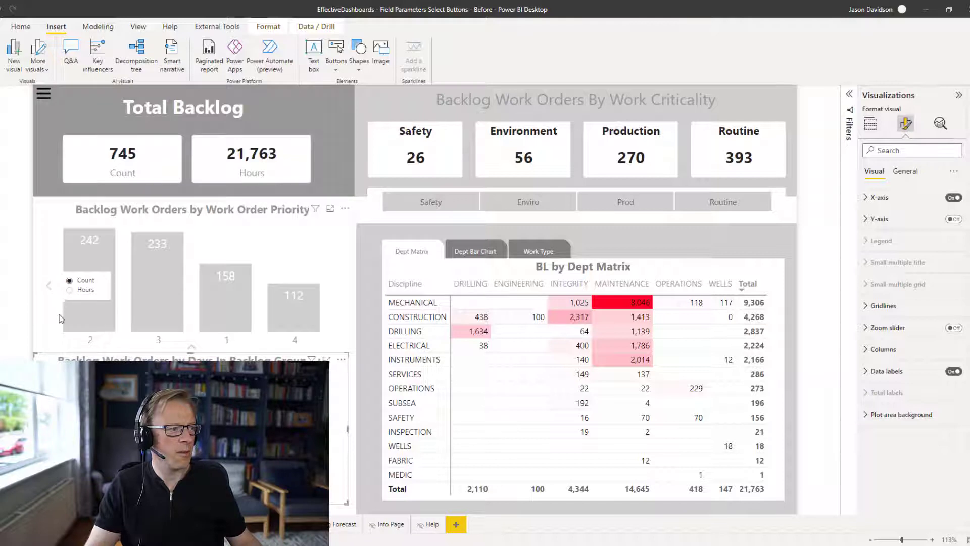
# - Turn on the action of the MeasureClose arrow, with type Bookmark and MeasureSelectHidden as its bookmark
pyautogui.click(50, 287)
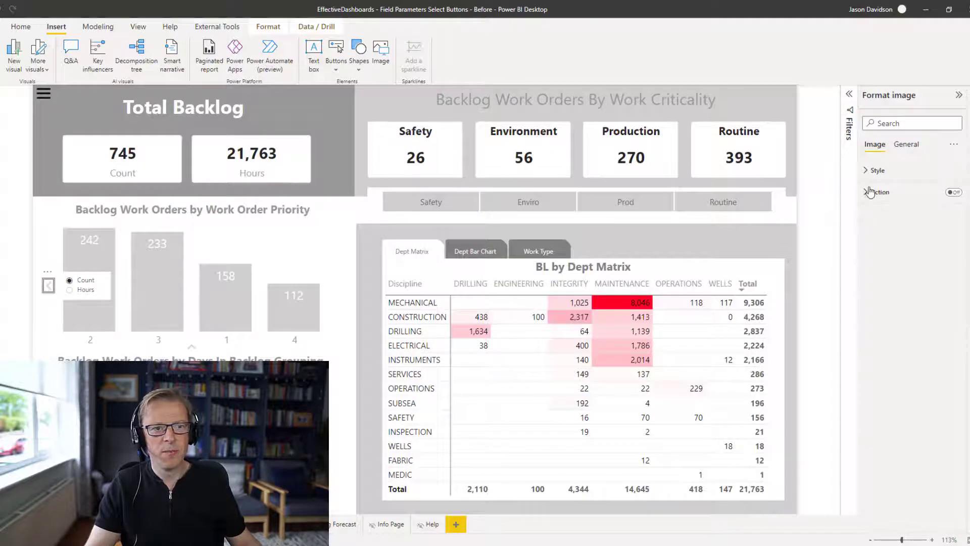
pyautogui.click(954, 192)
pyautogui.click(869, 193)
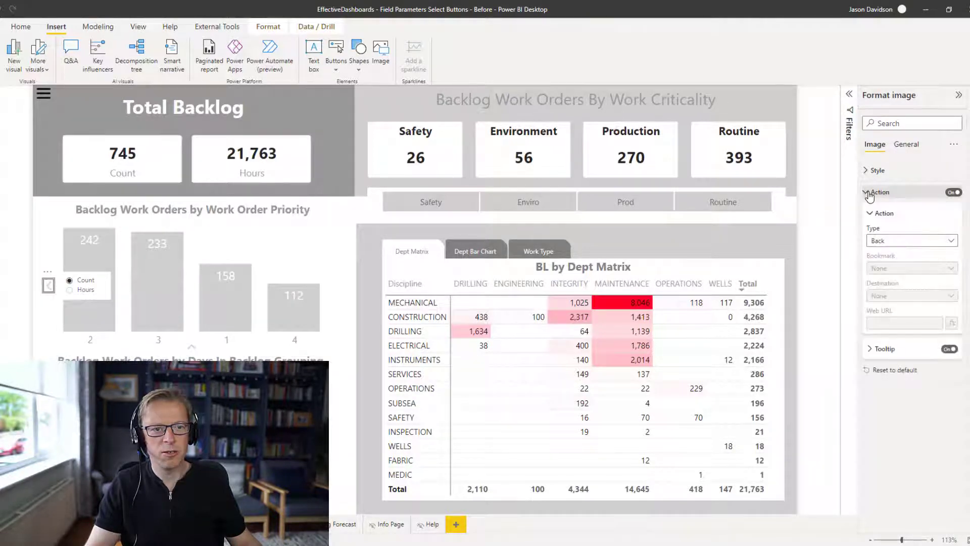
pyautogui.click(898, 241)
pyautogui.click(889, 268)
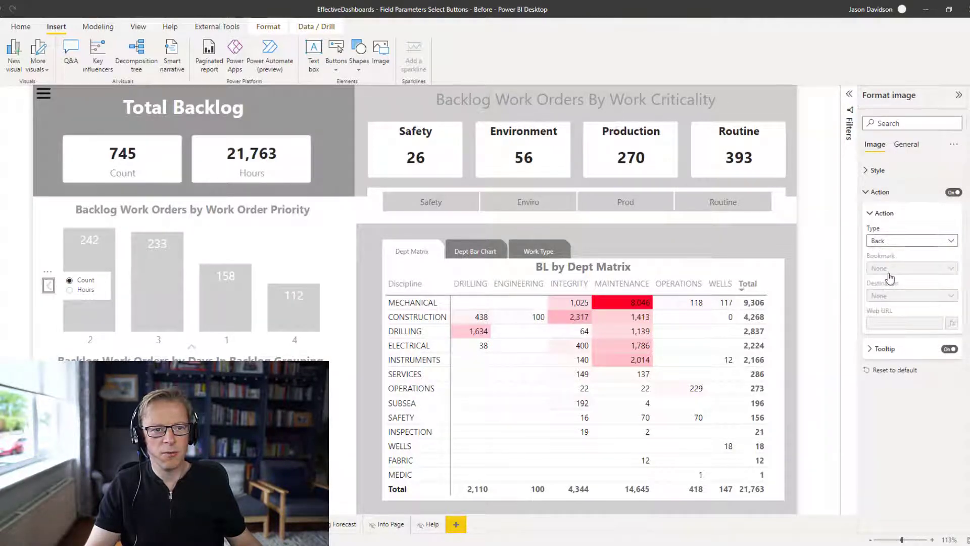
pyautogui.click(894, 269)
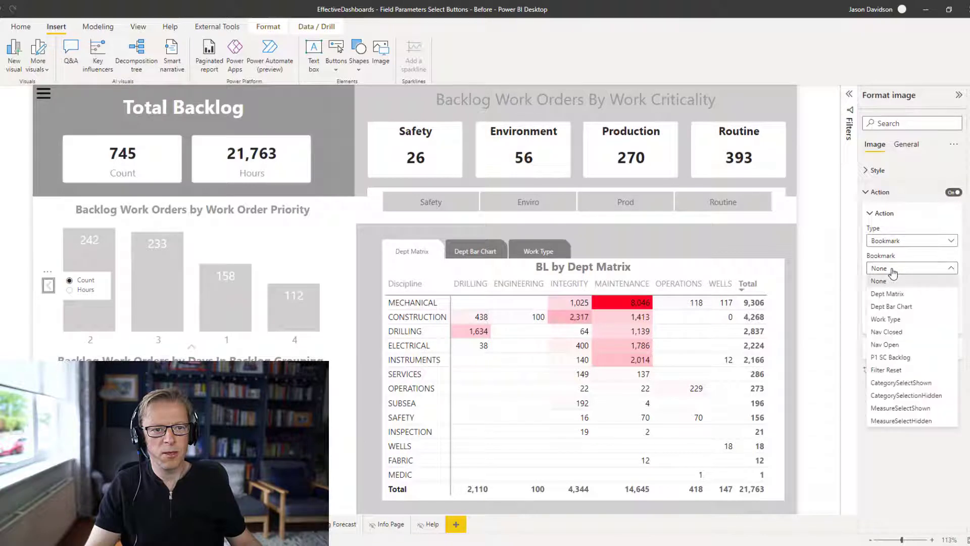
pyautogui.click(901, 421)
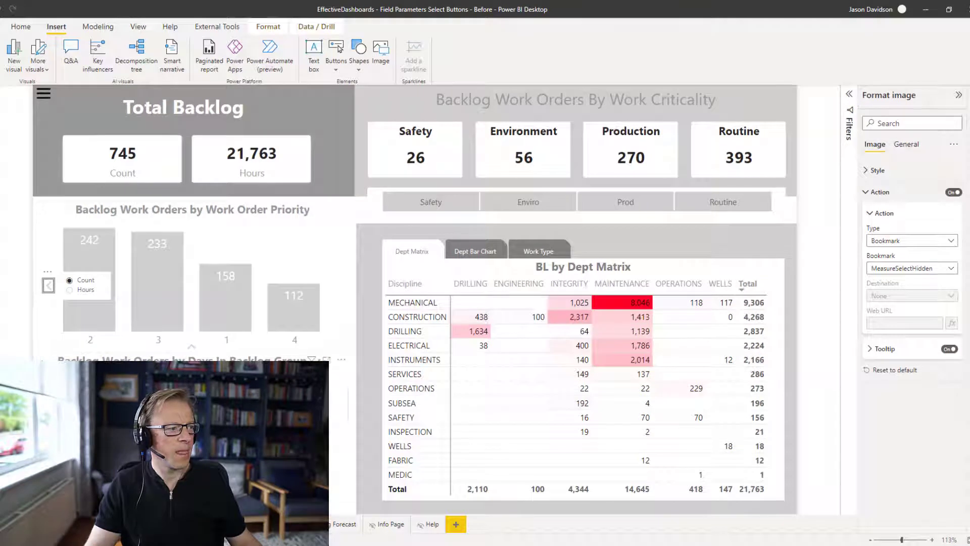
# - Test the measure arrows by hiding, showing and hiding the Count/Hours slicer again
pyautogui.keyDown('ctrl'); pyautogui.click(49, 286); pyautogui.keyUp('ctrl')
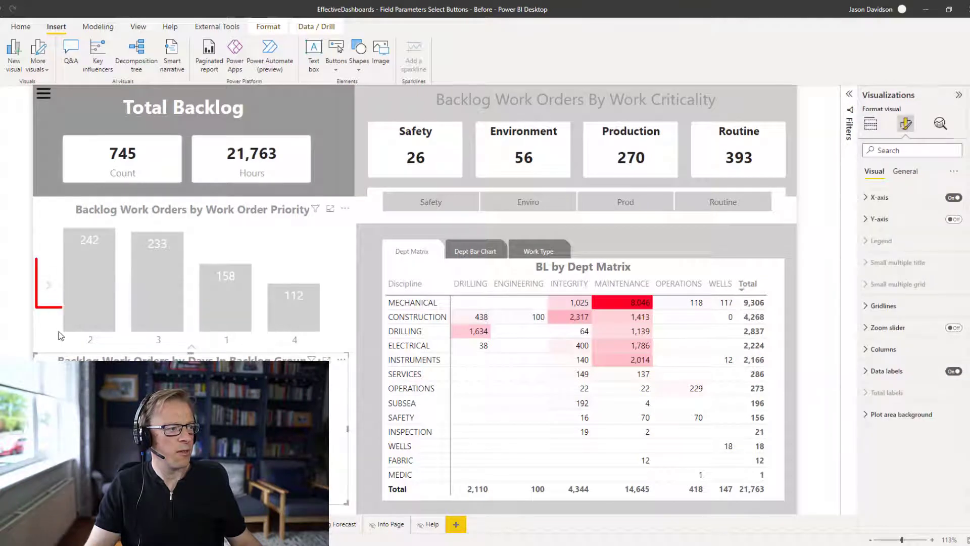
pyautogui.keyDown('ctrl'); pyautogui.click(50, 291); pyautogui.keyUp('ctrl')
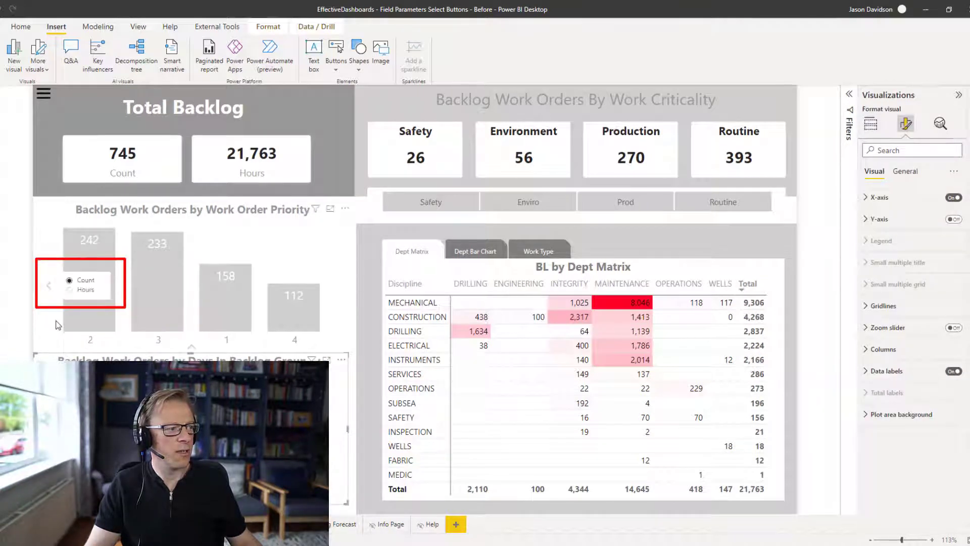
pyautogui.keyDown('ctrl'); pyautogui.click(49, 286); pyautogui.keyUp('ctrl')
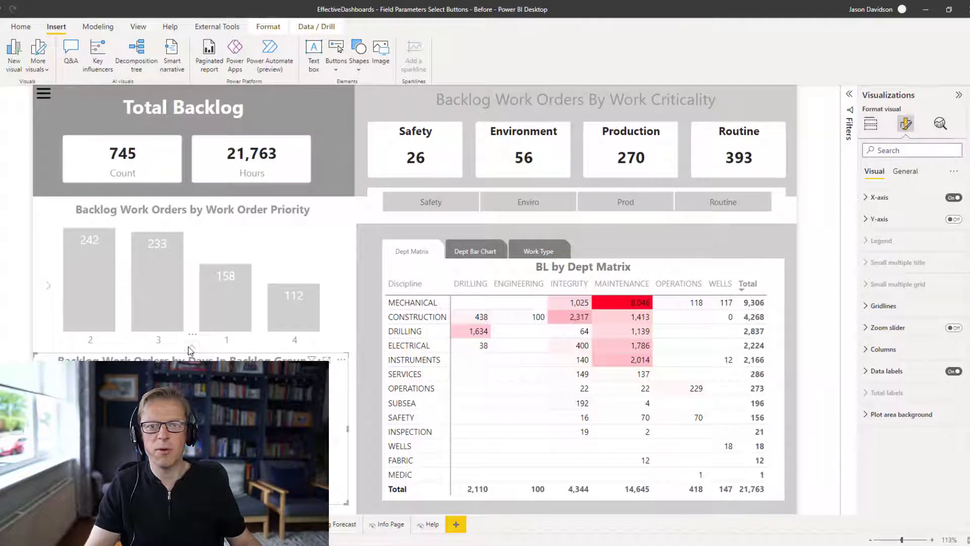
# - Test the category arrows by showing and hiding the category slicer twice, and clear the selection
pyautogui.keyDown('ctrl'); pyautogui.click(191, 347); pyautogui.keyUp('ctrl')
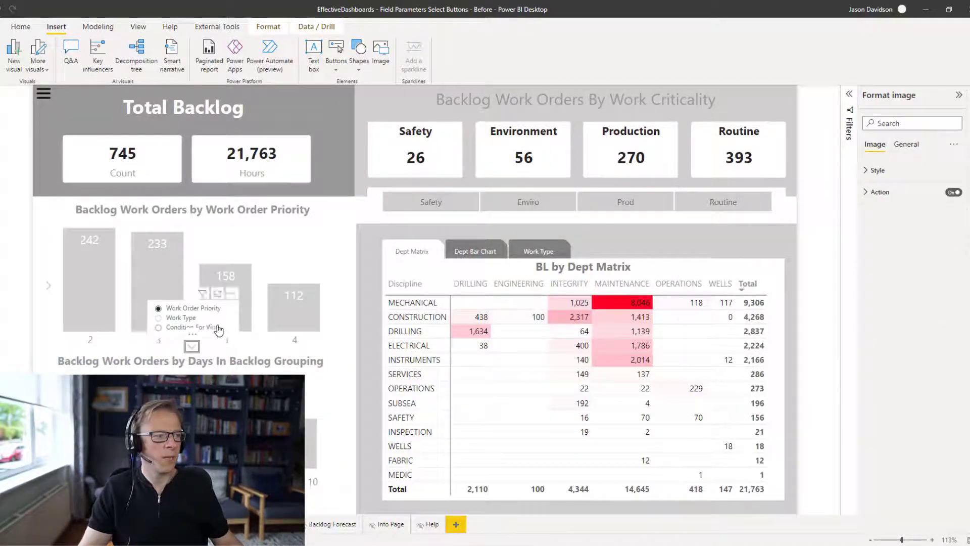
pyautogui.keyDown('ctrl'); pyautogui.click(192, 348); pyautogui.keyUp('ctrl')
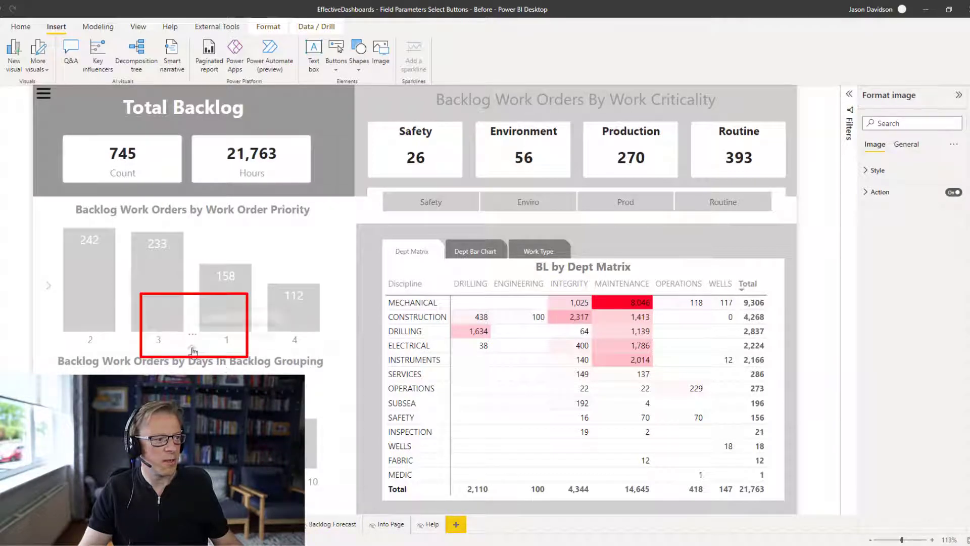
pyautogui.keyDown('ctrl'); pyautogui.click(191, 348); pyautogui.keyUp('ctrl')
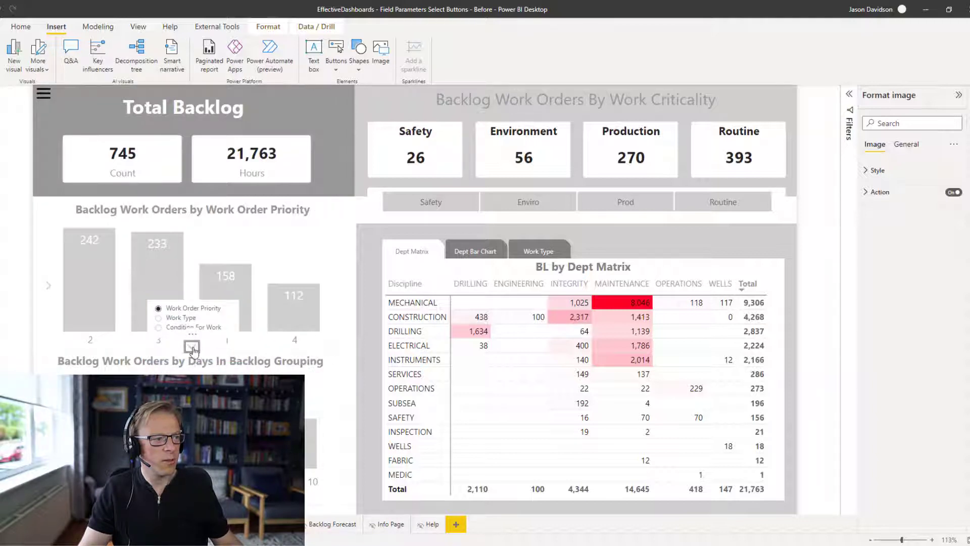
pyautogui.keyDown('ctrl'); pyautogui.click(193, 348); pyautogui.keyUp('ctrl')
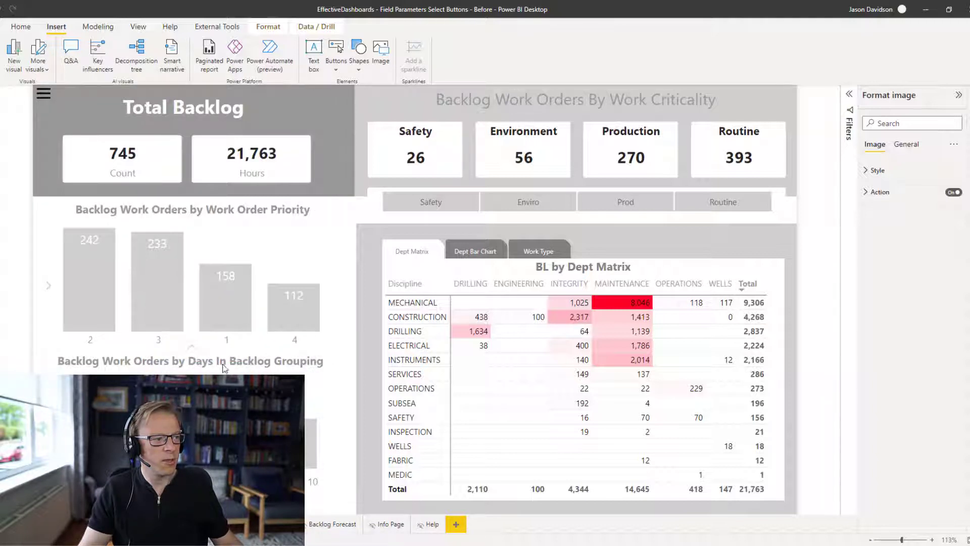
pyautogui.click(362, 211)
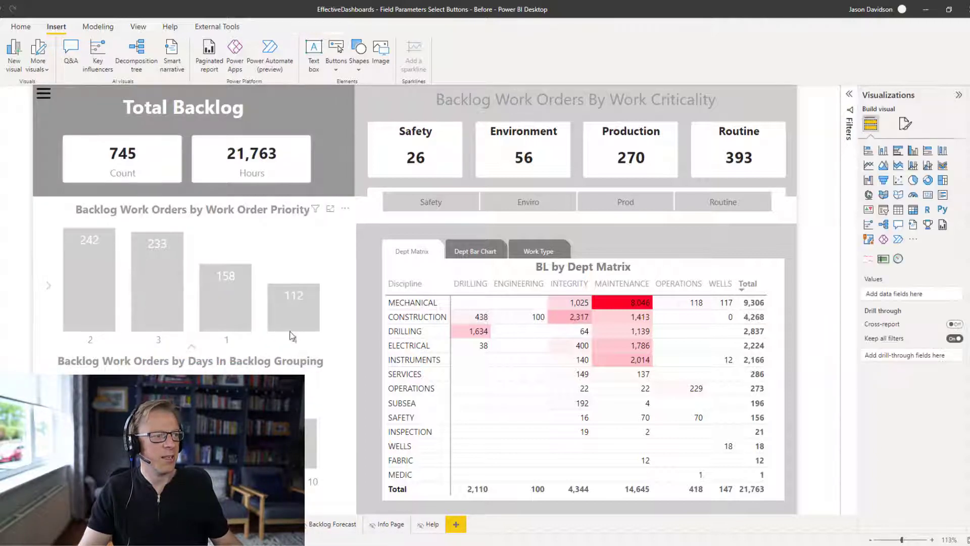
# - Use the slicers to switch the backlog chart to Hours by Work Type, and hide both slicers again
pyautogui.keyDown('ctrl'); pyautogui.click(48, 285); pyautogui.keyUp('ctrl')
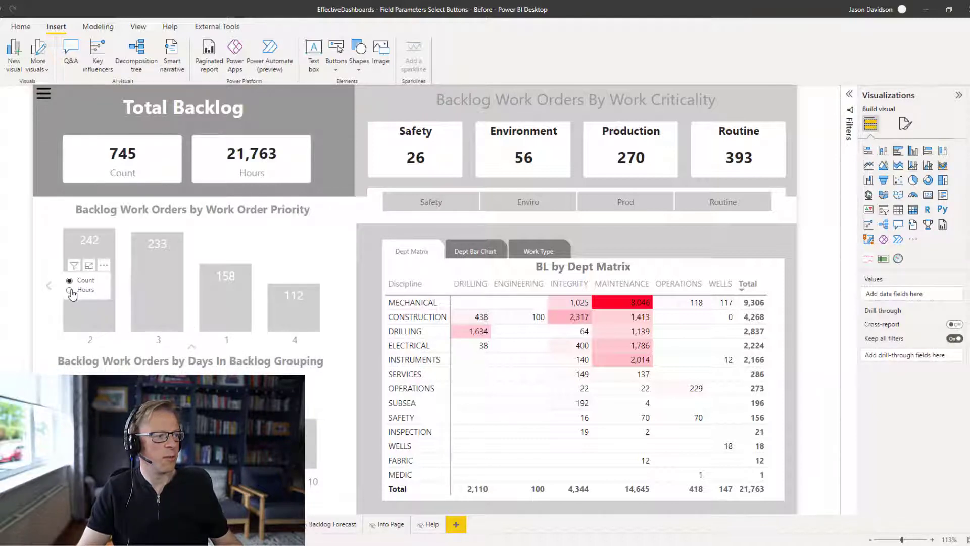
pyautogui.click(71, 291)
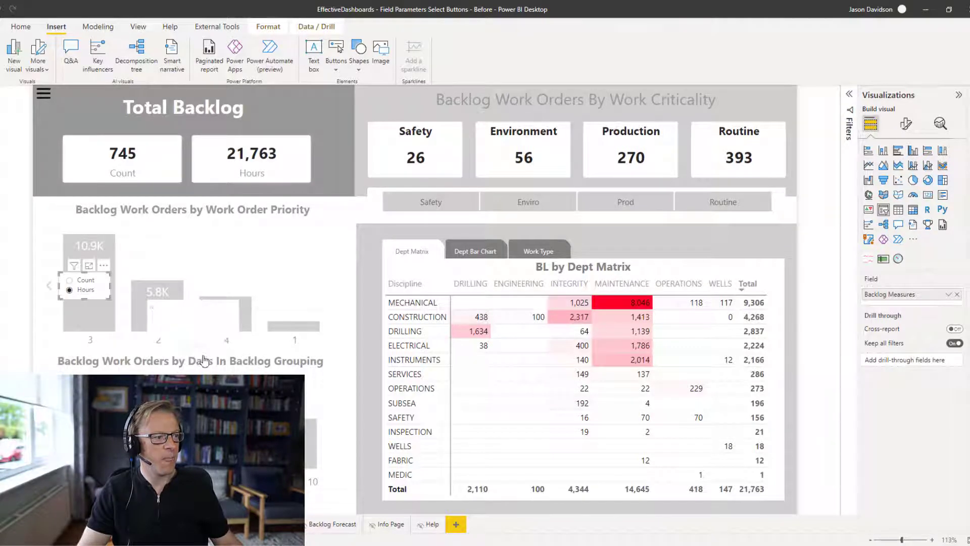
pyautogui.click(158, 318)
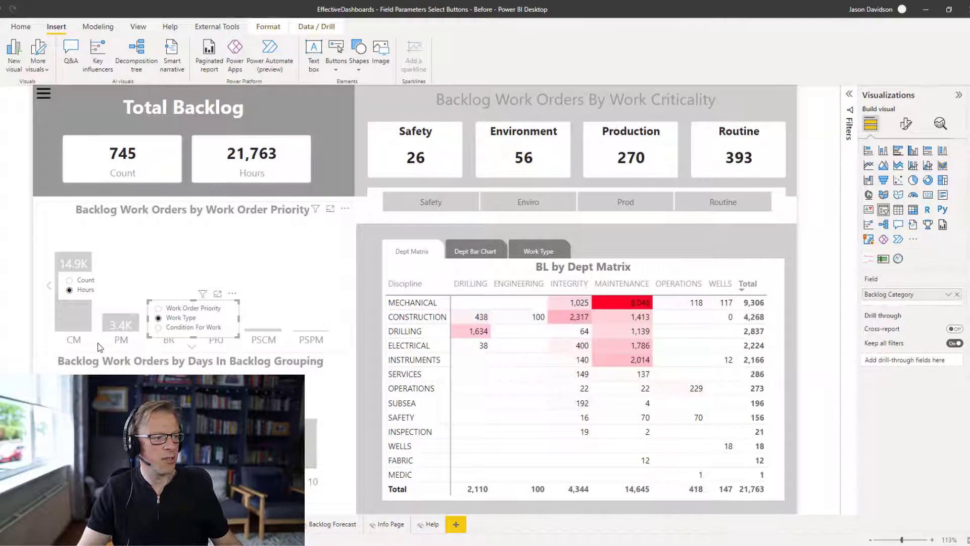
pyautogui.keyDown('ctrl'); pyautogui.click(193, 348); pyautogui.keyUp('ctrl')
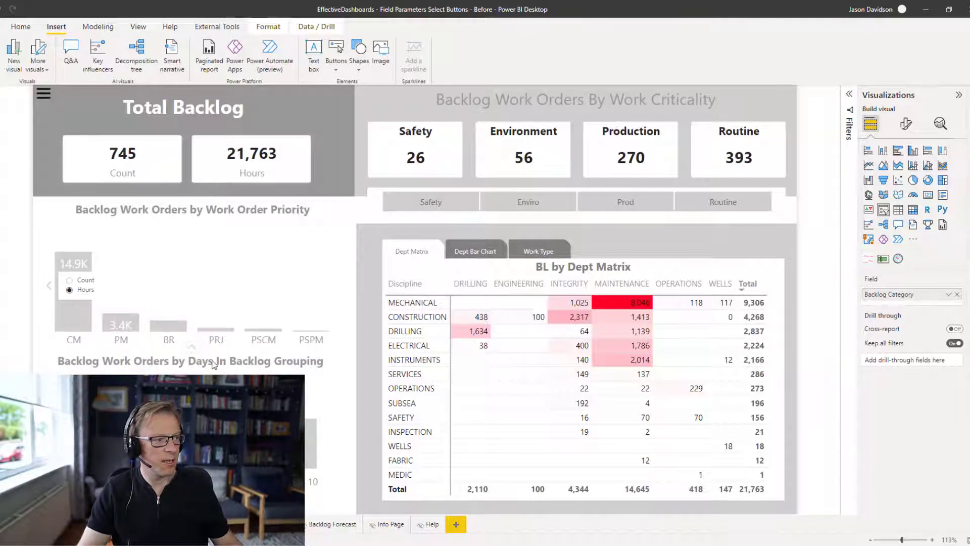
pyautogui.keyDown('ctrl'); pyautogui.click(51, 286); pyautogui.keyUp('ctrl')
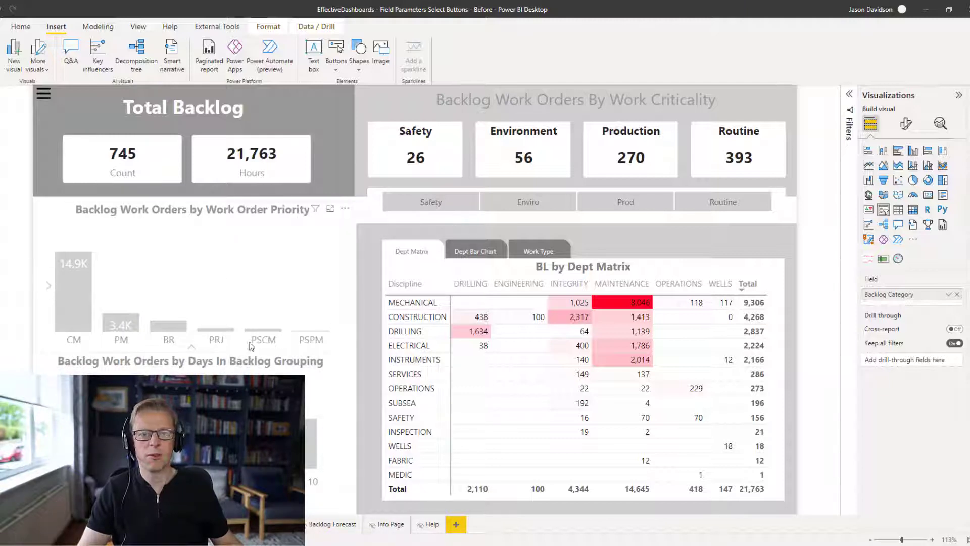
# - Set the tooltip text of the category slicer's open arrow to "Show Category Selection"
pyautogui.click(191, 348)
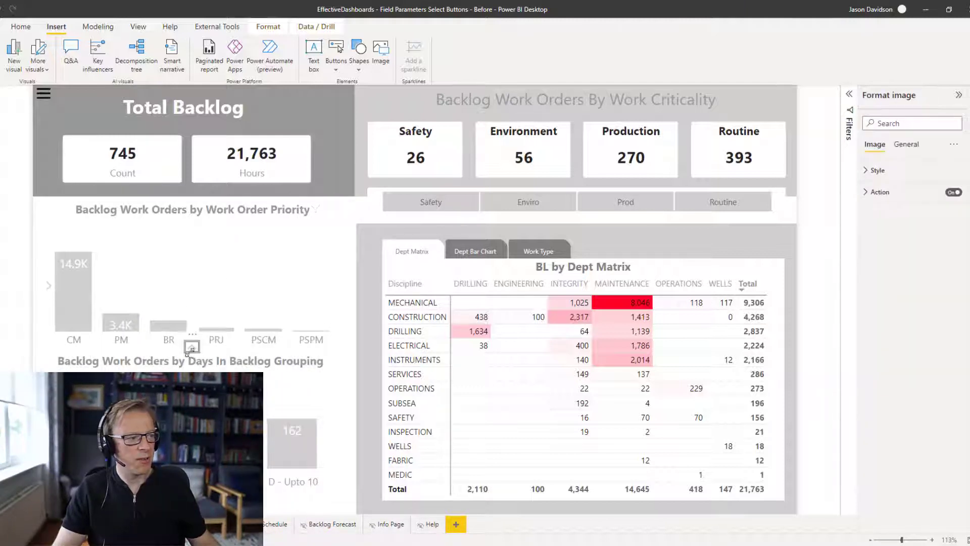
pyautogui.click(905, 145)
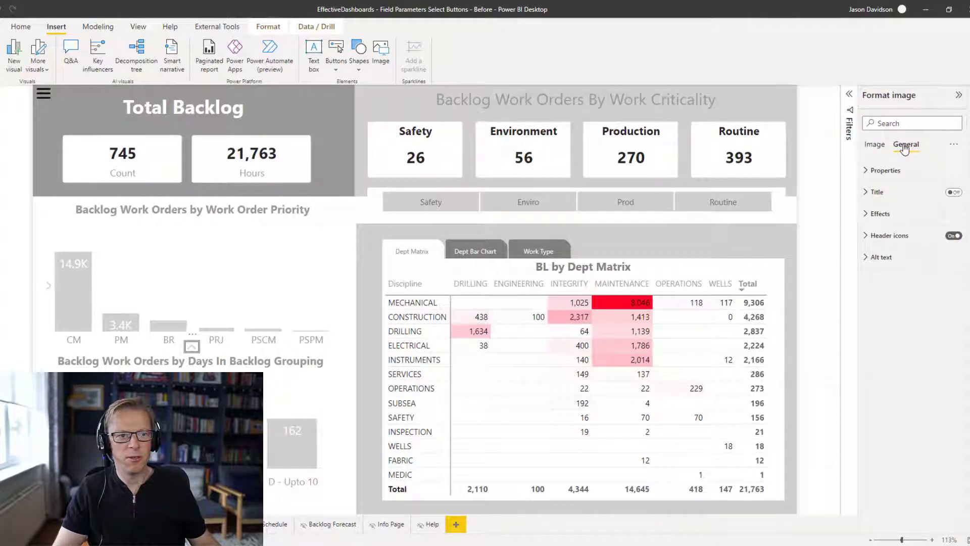
pyautogui.click(900, 124)
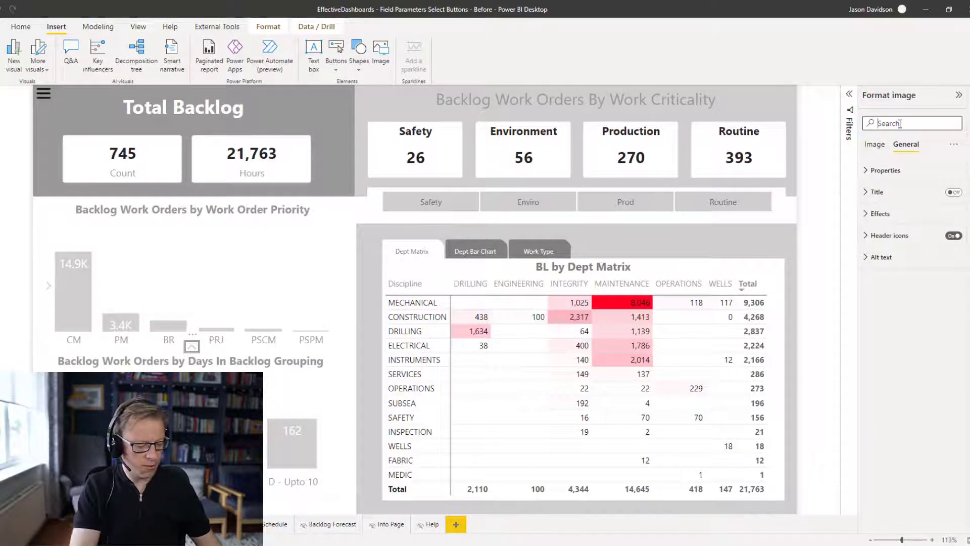
pyautogui.write('tool')
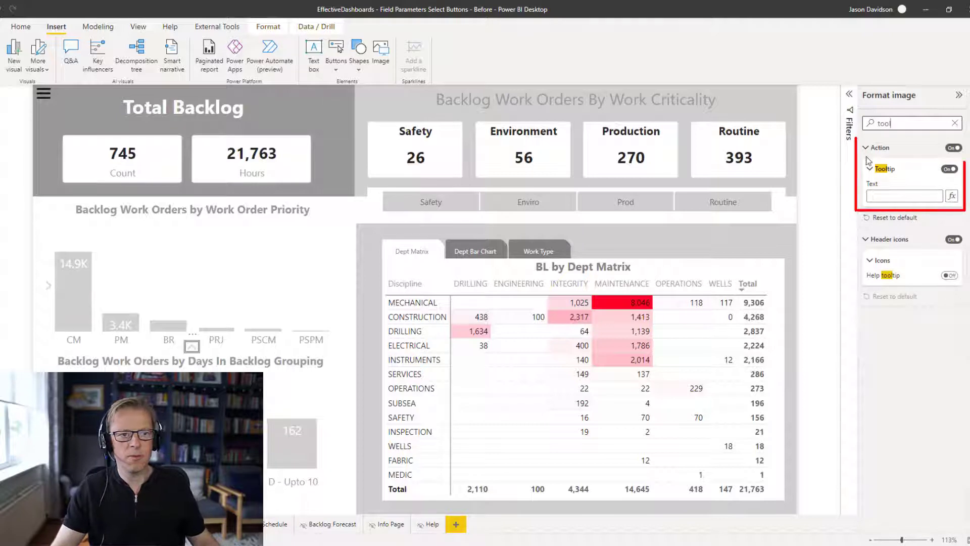
pyautogui.click(910, 197)
pyautogui.write('Show Category Selection')
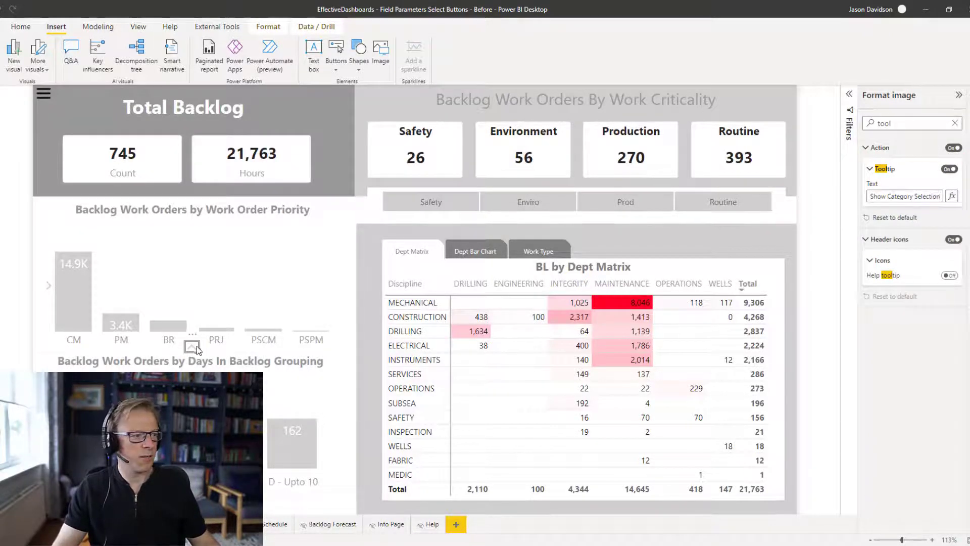
pyautogui.click(353, 358)
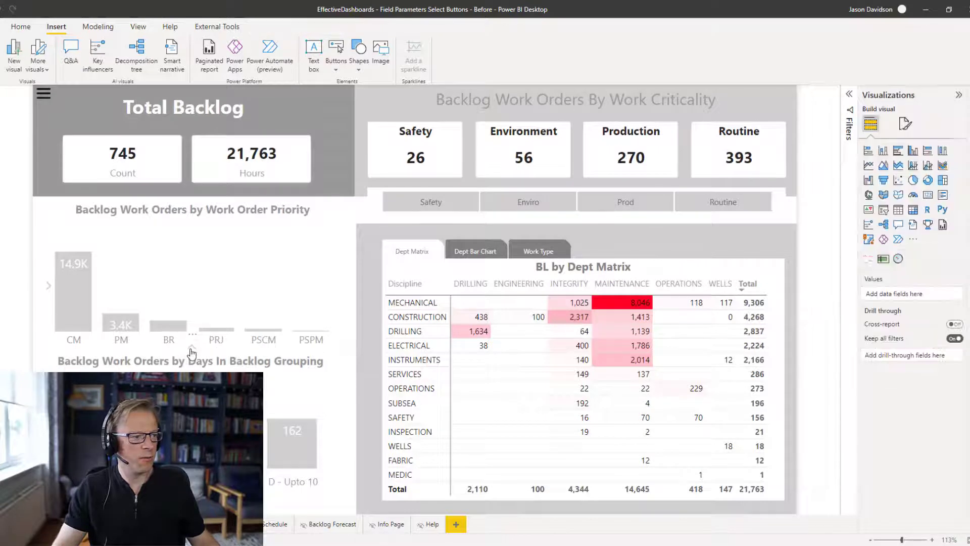
# - Show the category slicer with its arrow and check the tooltips of the category and measure arrows on the backlog chart
pyautogui.moveTo(191, 352)
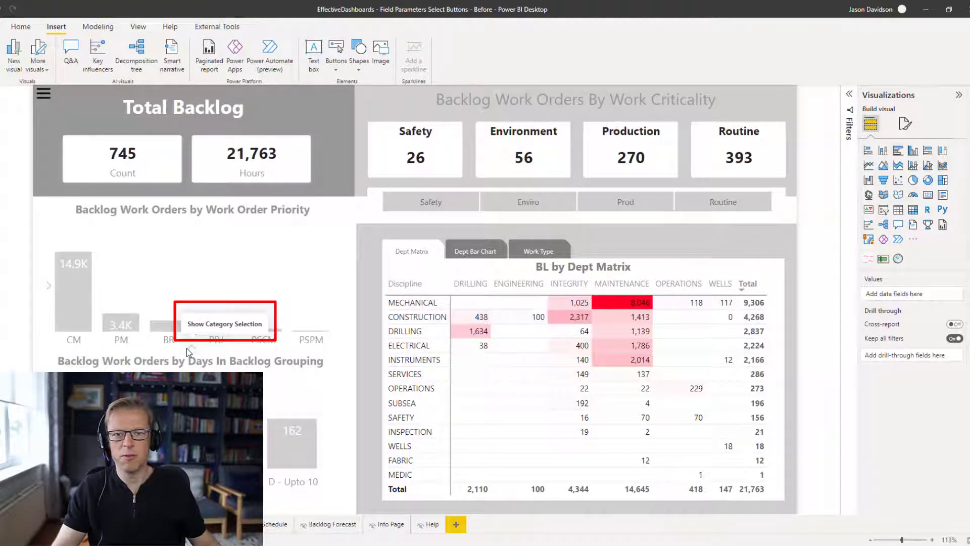
pyautogui.keyDown('ctrl'); pyautogui.click(188, 351); pyautogui.keyUp('ctrl')
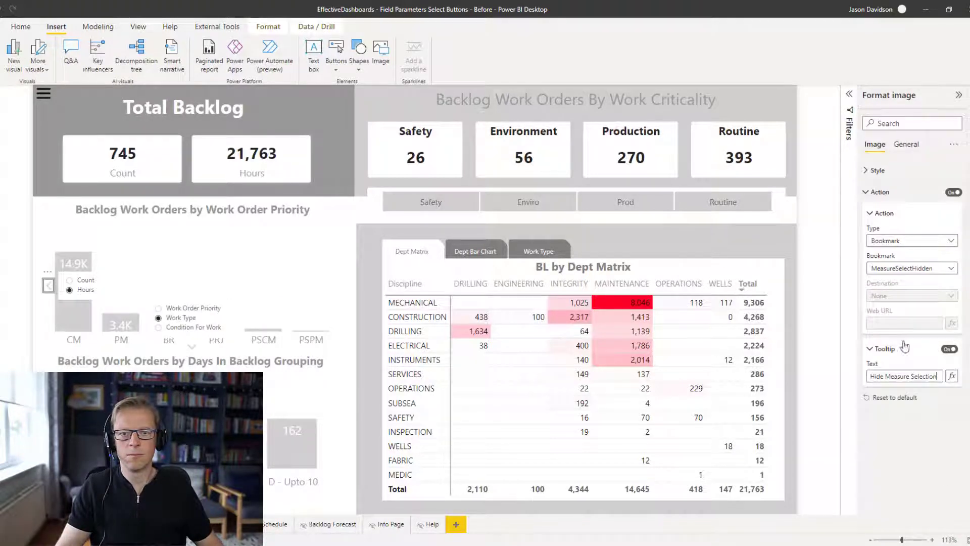
pyautogui.click(50, 201)
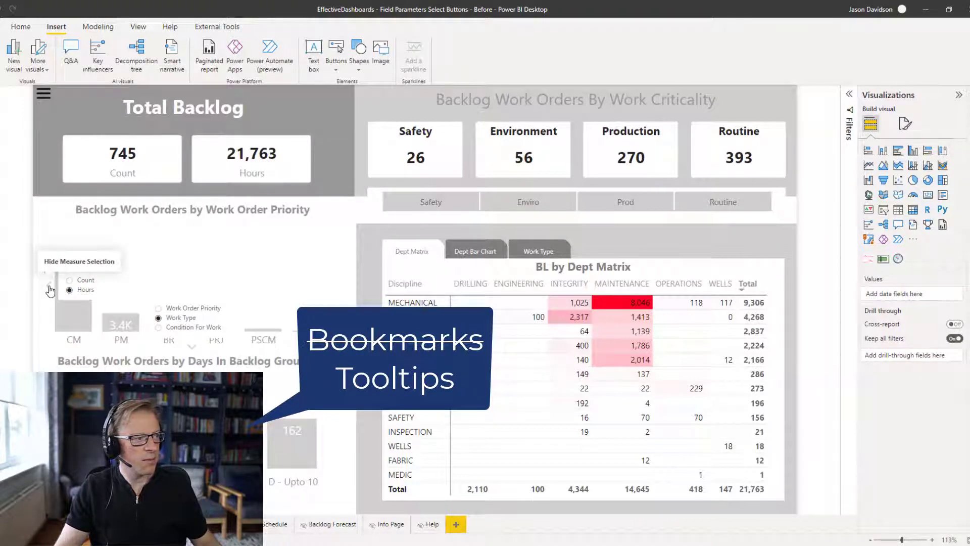
pyautogui.click(49, 290)
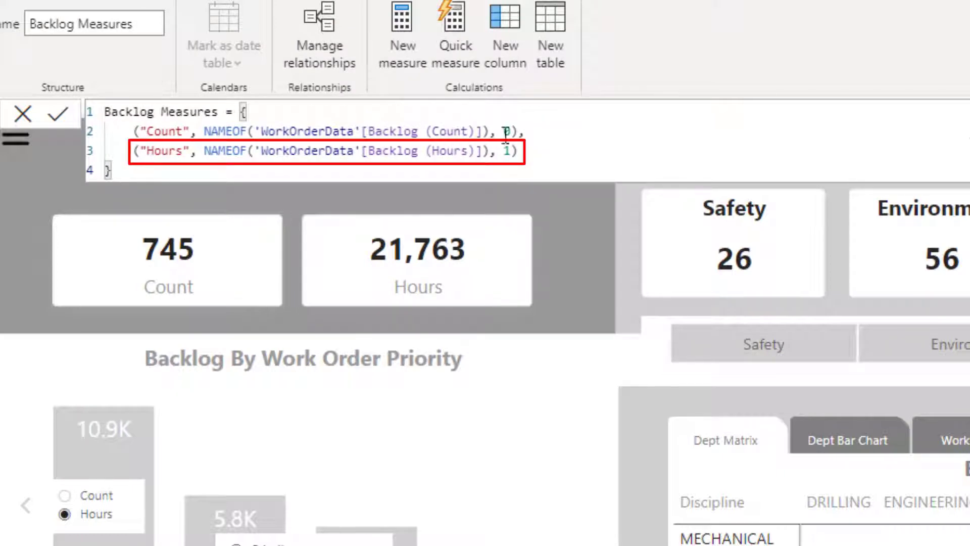
# - Define the measure "txt - Backlog Chart Title" to join "Work Order", the selected measure, " by " and the selected category using the parameter order values
pyautogui.press('Escape')
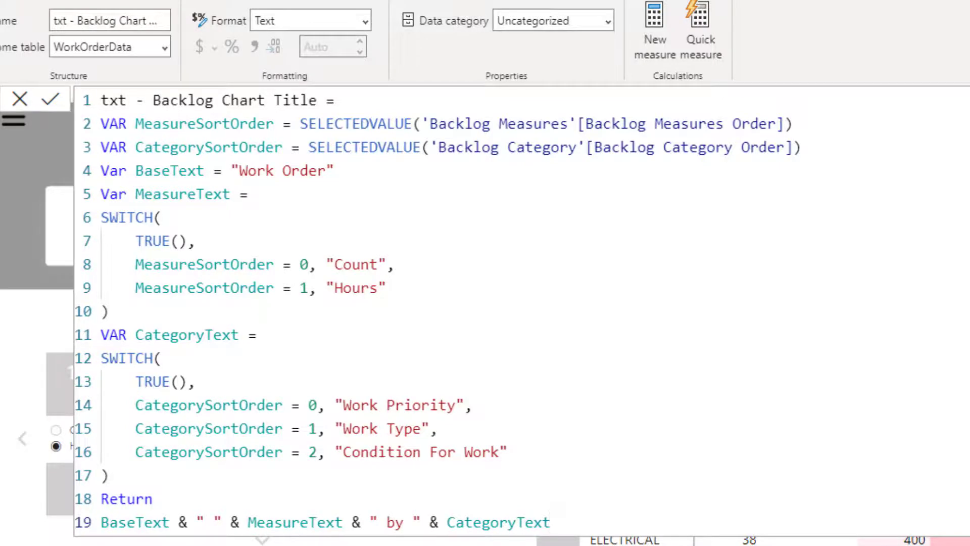
pyautogui.press('Return')
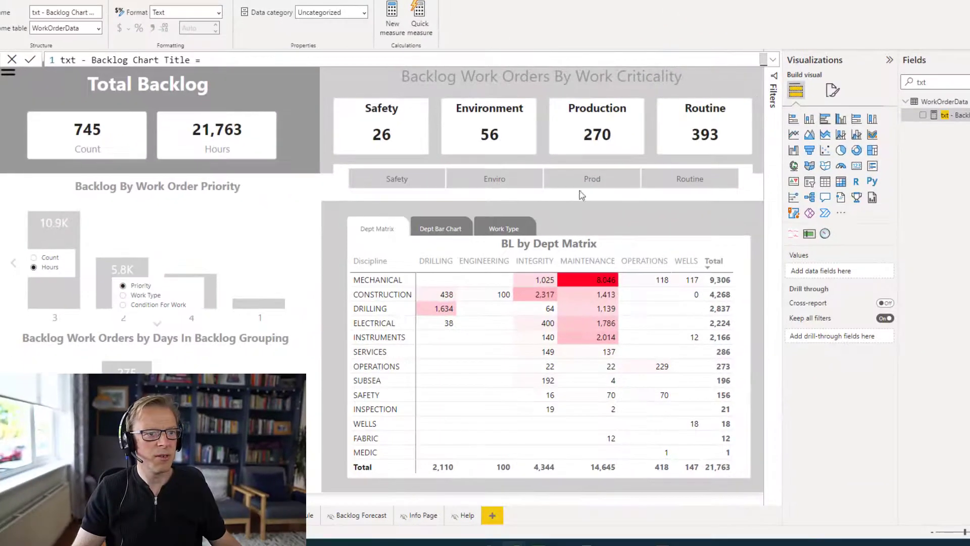
# - Base the backlog chart's title text on the field value of the "txt - Backlog Chart Title" measure
pyautogui.click(183, 190)
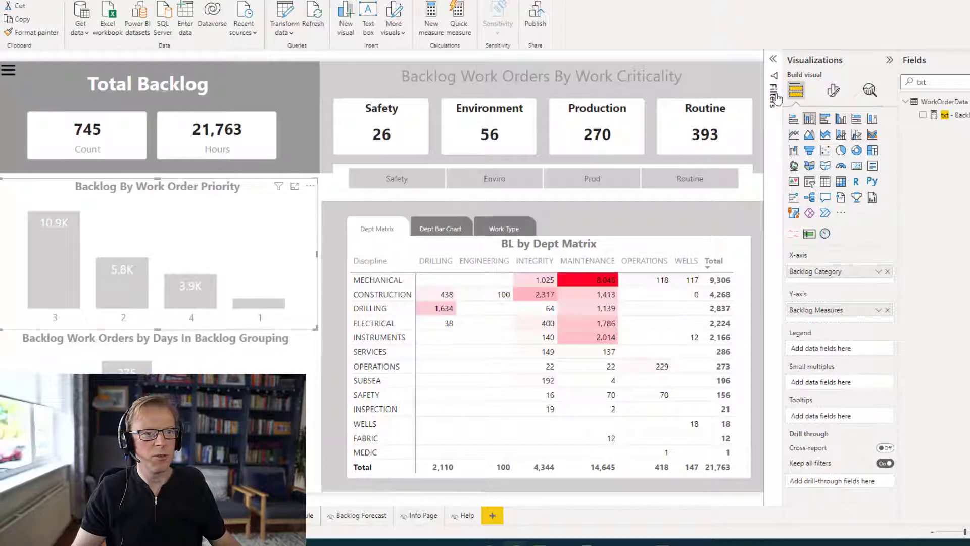
pyautogui.click(834, 90)
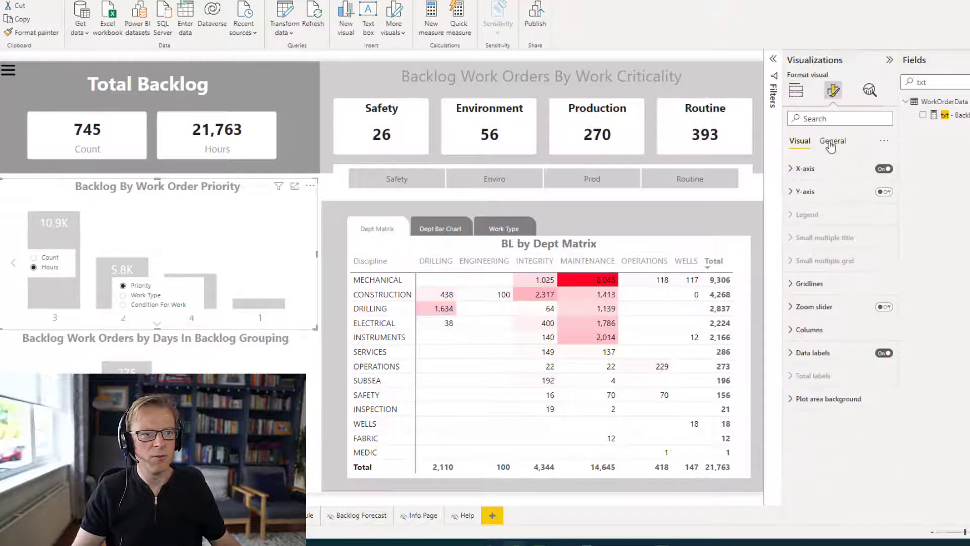
pyautogui.click(833, 143)
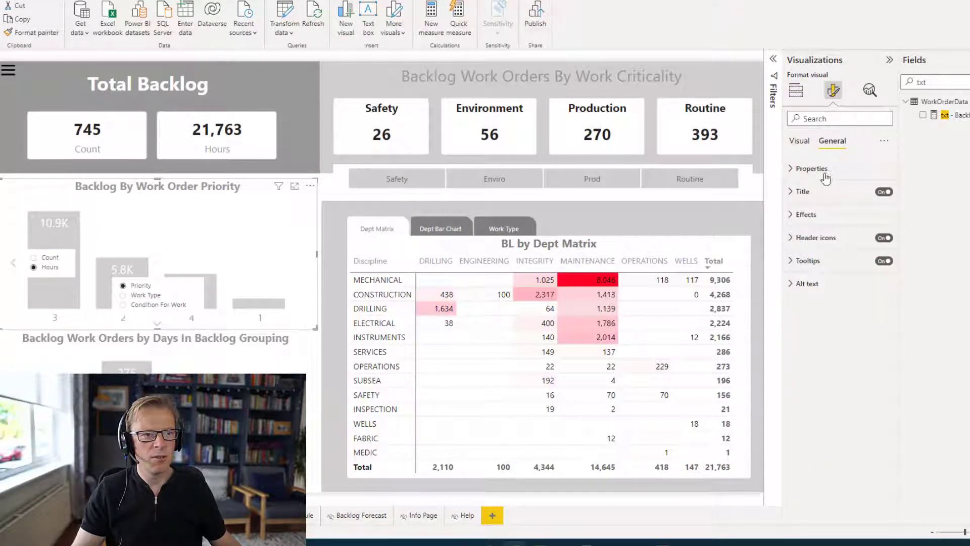
pyautogui.click(803, 192)
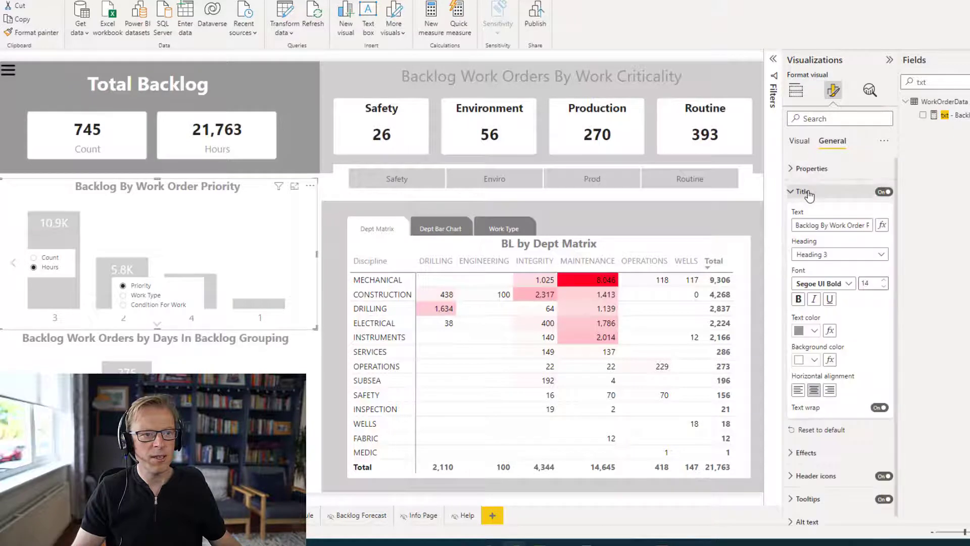
pyautogui.click(883, 226)
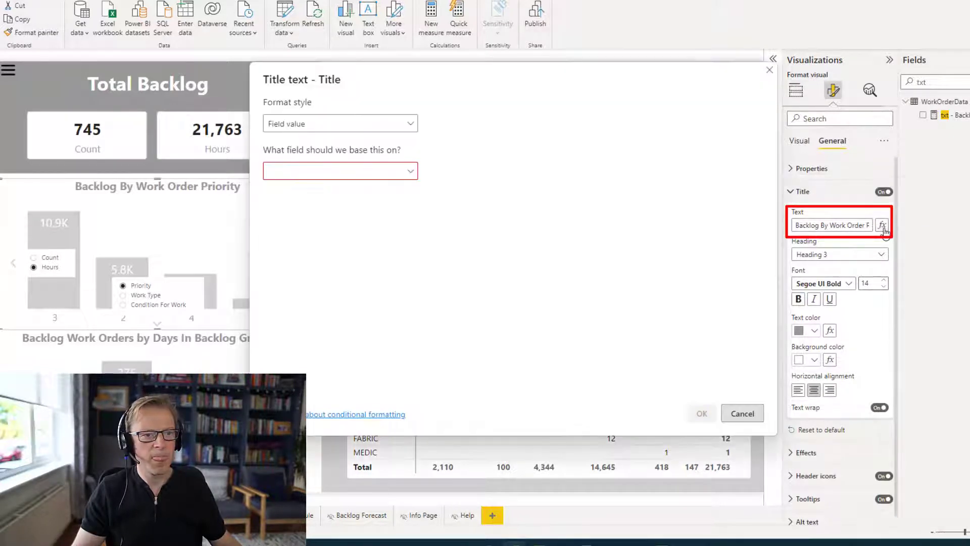
pyautogui.click(329, 174)
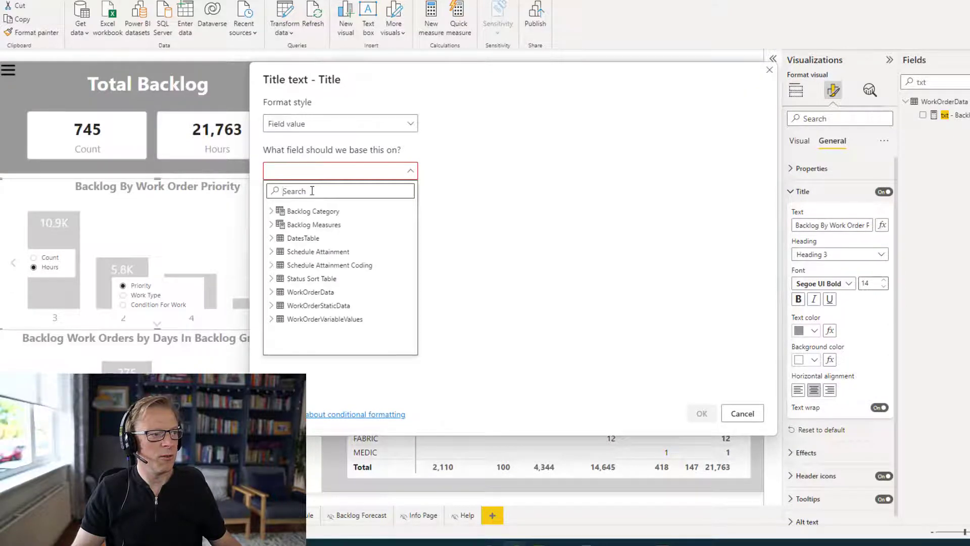
pyautogui.write('txt')
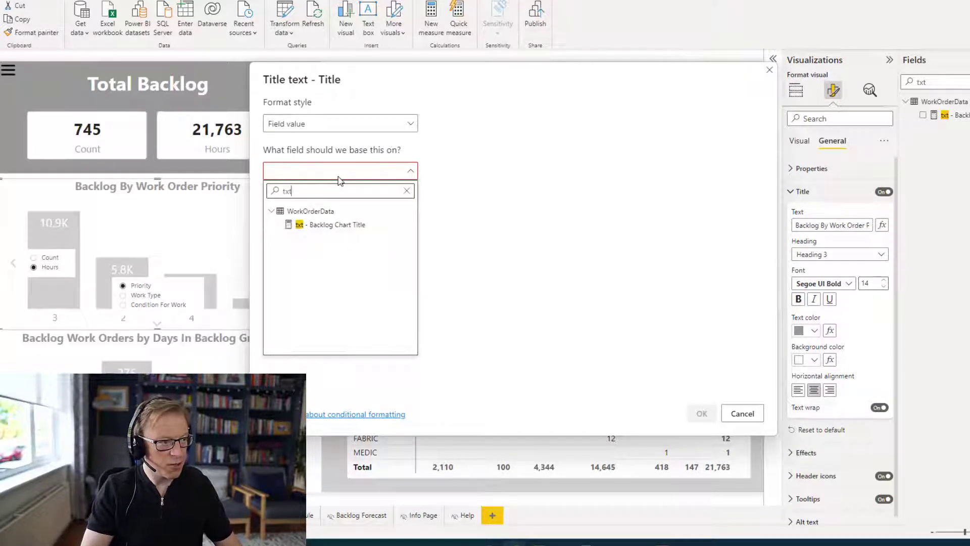
pyautogui.click(325, 226)
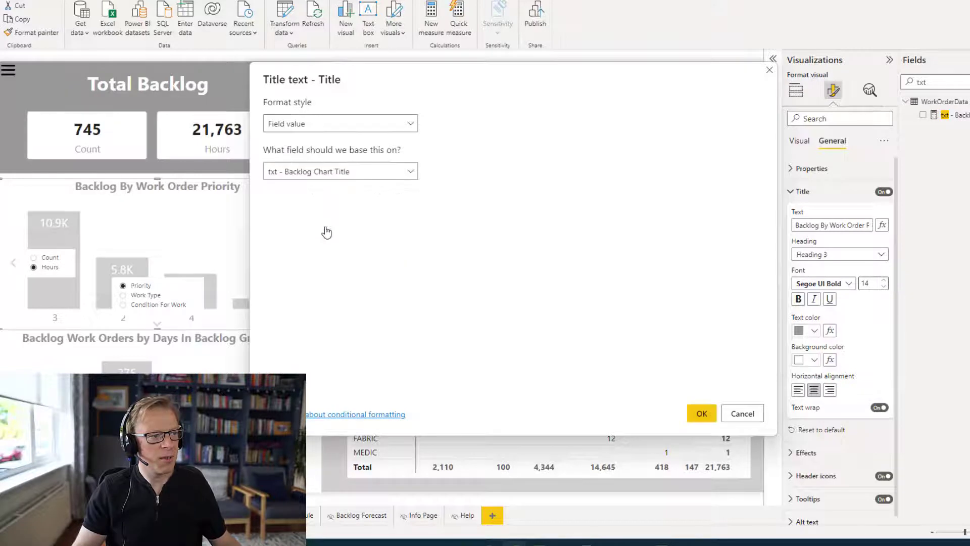
pyautogui.click(703, 413)
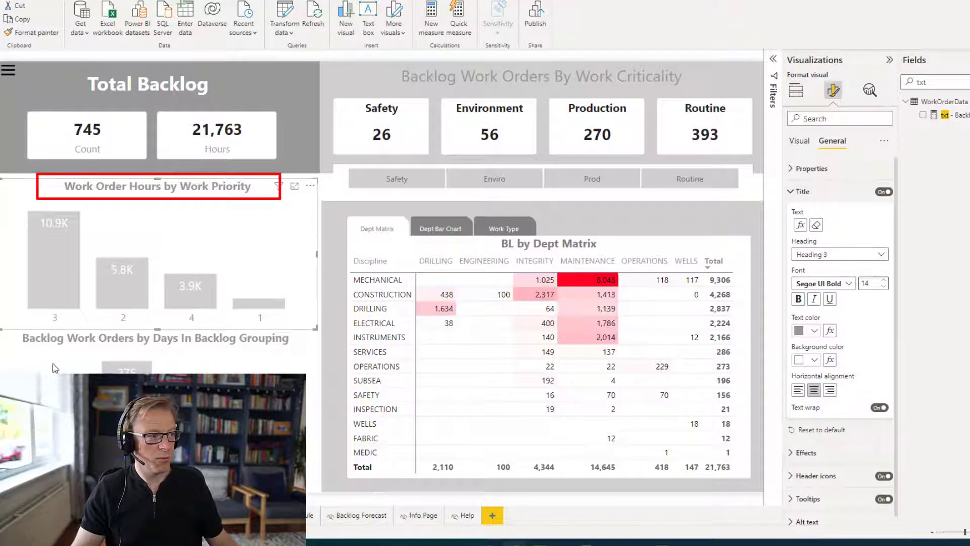
# - Test the dynamic chart title by selecting Count, Work Type and Condition For Work in the slicers, and hide the slicers
pyautogui.click(6, 340)
pyautogui.click(34, 258)
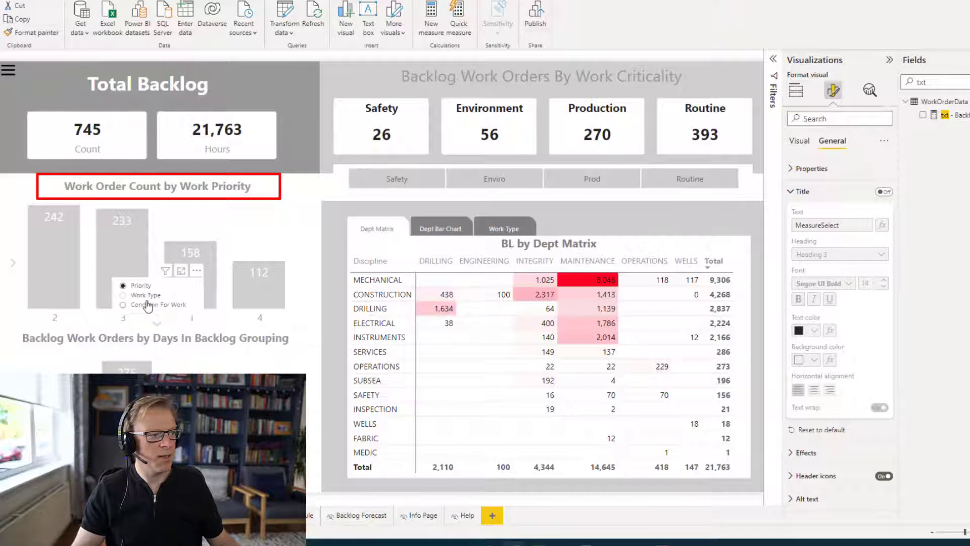
pyautogui.click(127, 295)
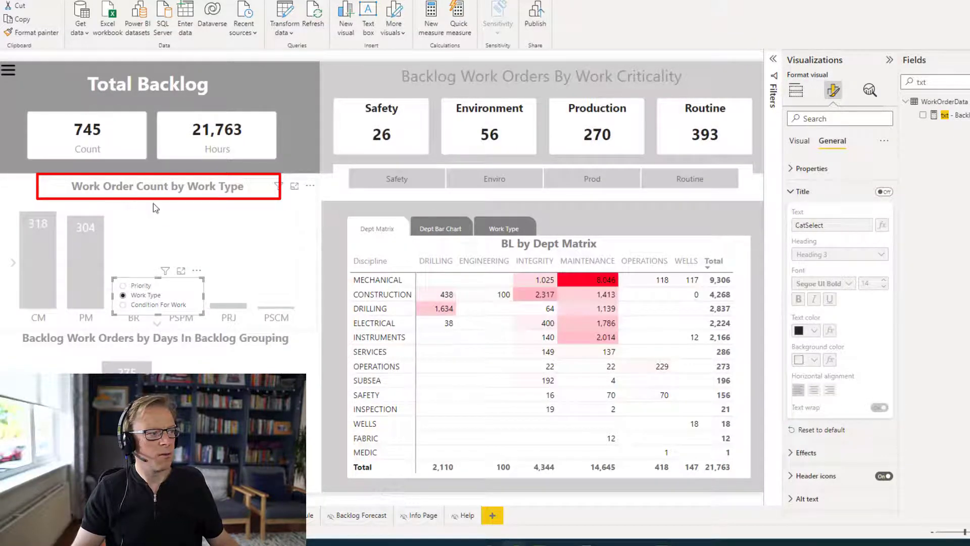
pyautogui.click(124, 306)
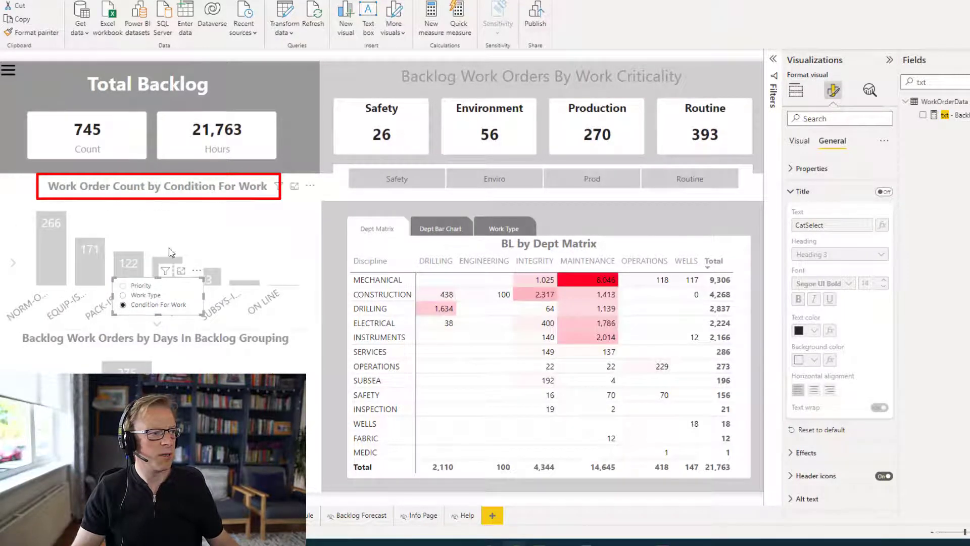
pyautogui.click(157, 324)
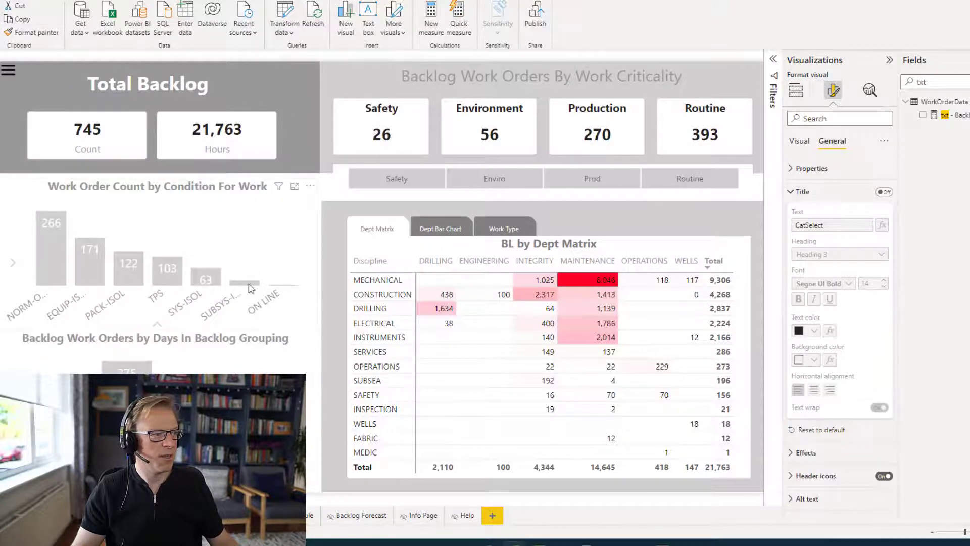